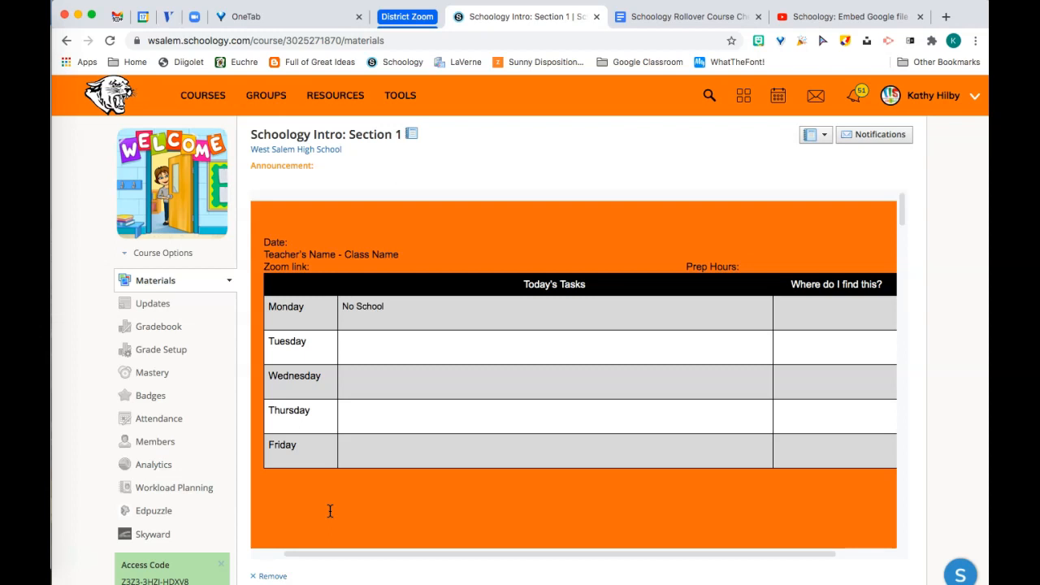
pyautogui.click(349, 497)
pyautogui.hscroll(1, 350, 498)
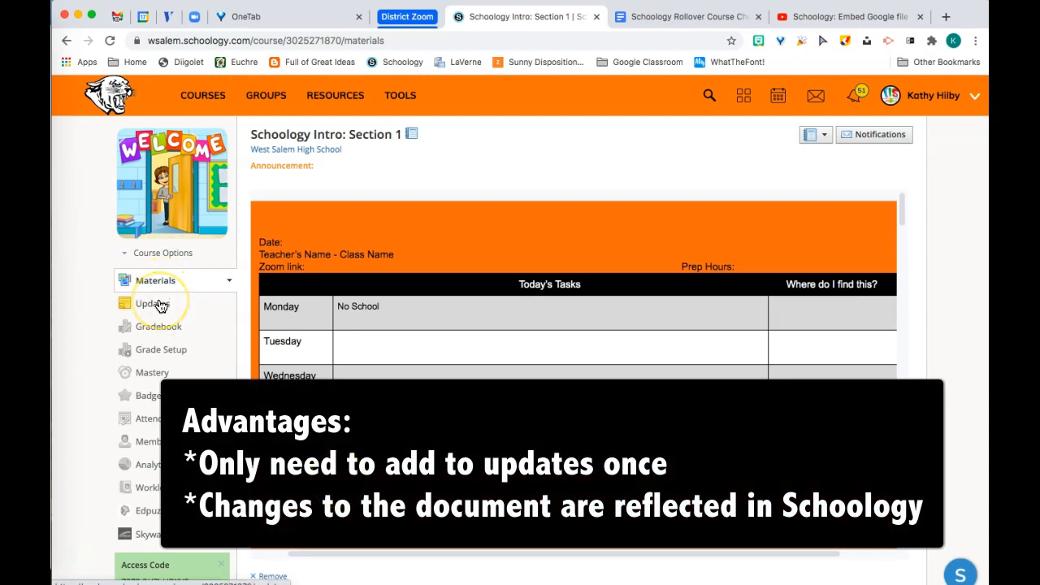
pyautogui.click(391, 423)
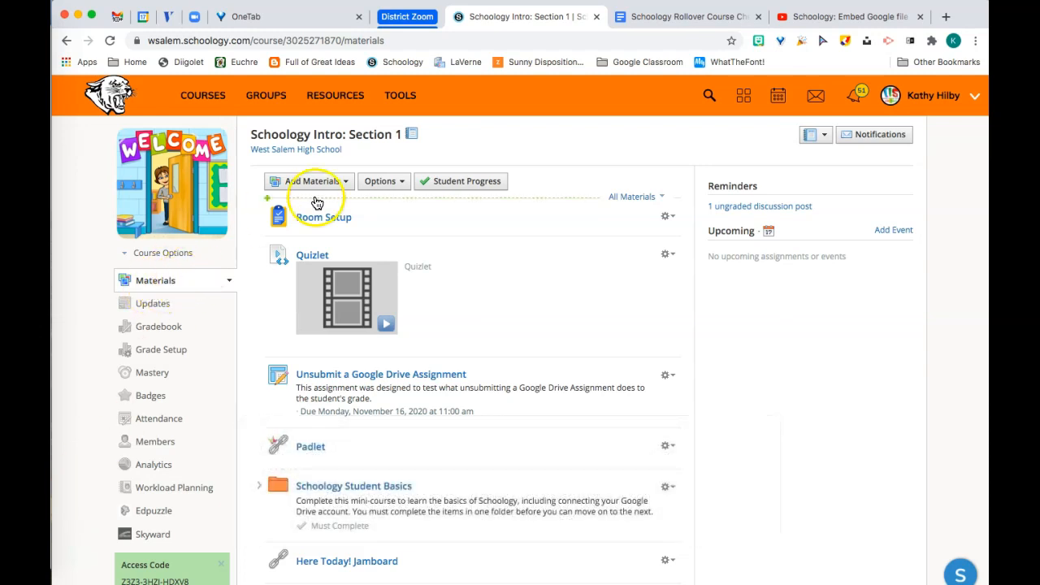
# Step: Start a new course page titled "Lesson Plan" and set it to unpublished
pyautogui.click(337, 181)
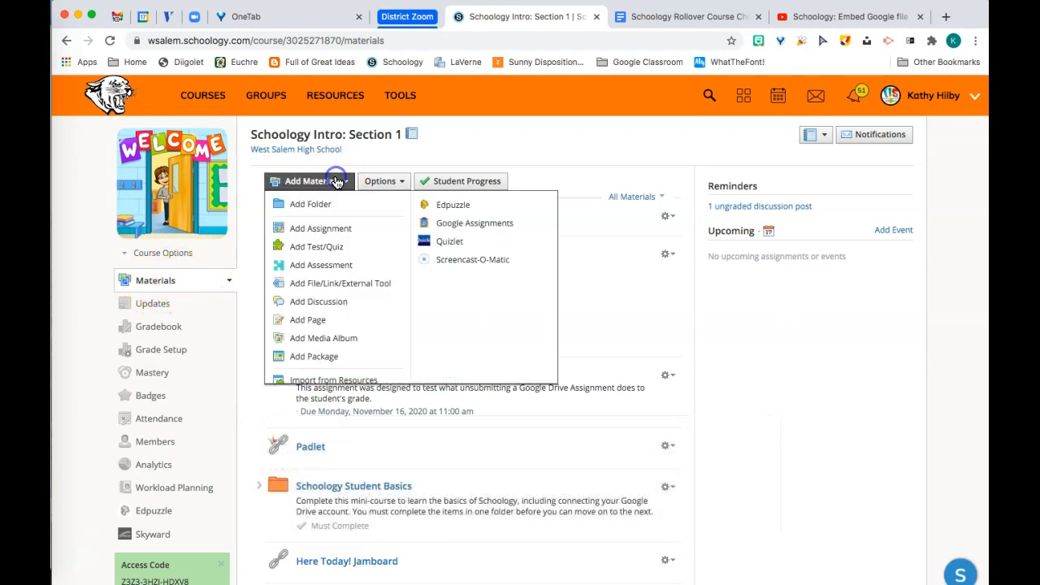
pyautogui.click(342, 321)
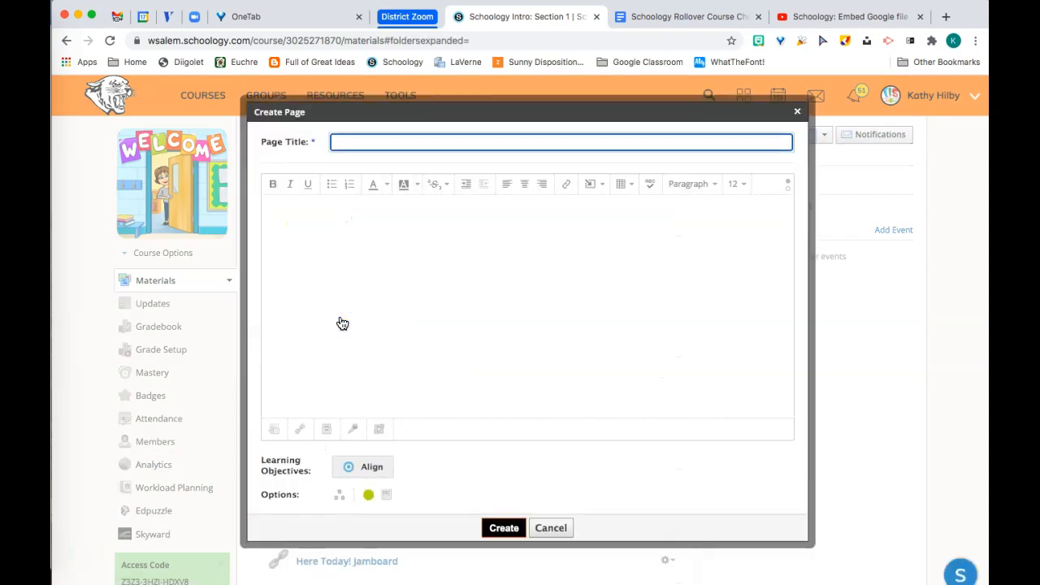
pyautogui.write('Lesson Plan')
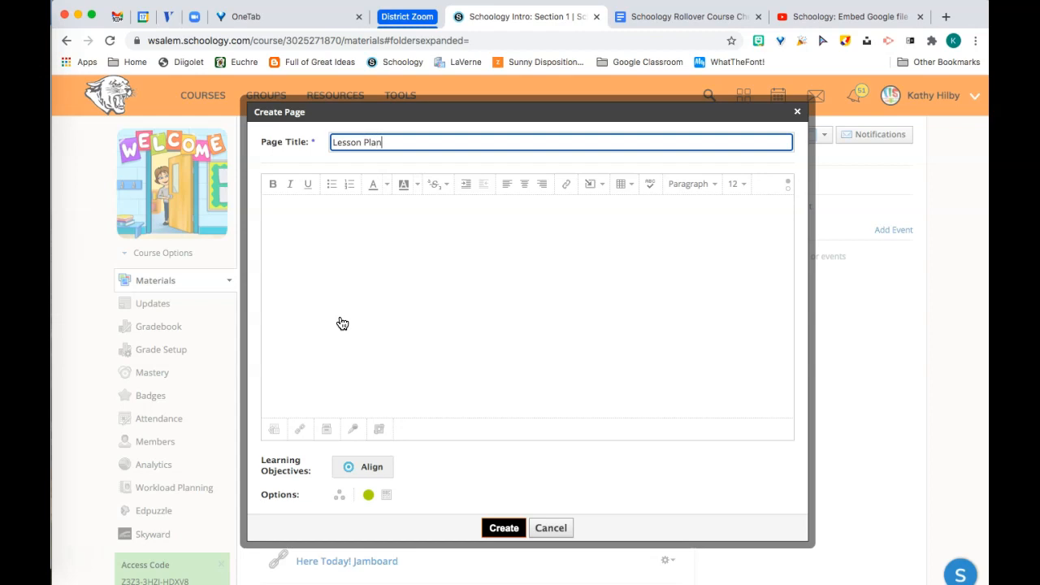
pyautogui.click(368, 495)
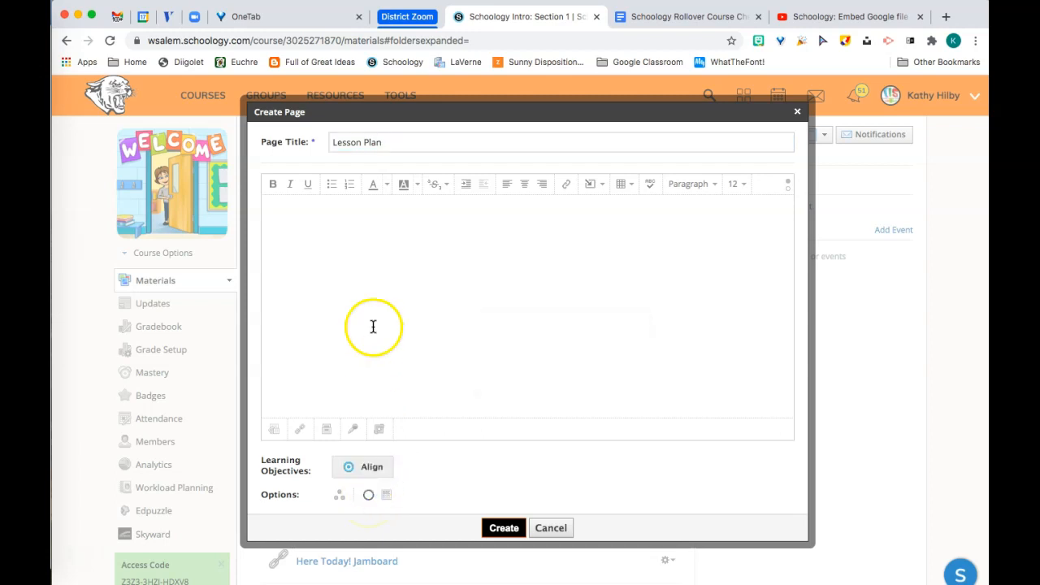
# Step: Enter "Top" as the first line of the page body, followed by a new line
pyautogui.click(299, 211)
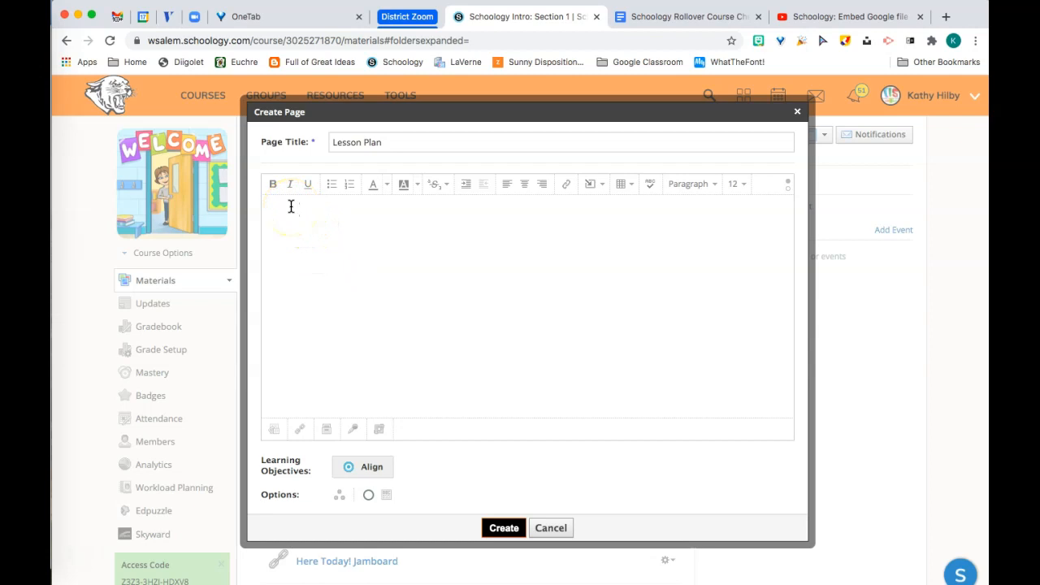
pyautogui.click(291, 206)
pyautogui.write('Top')
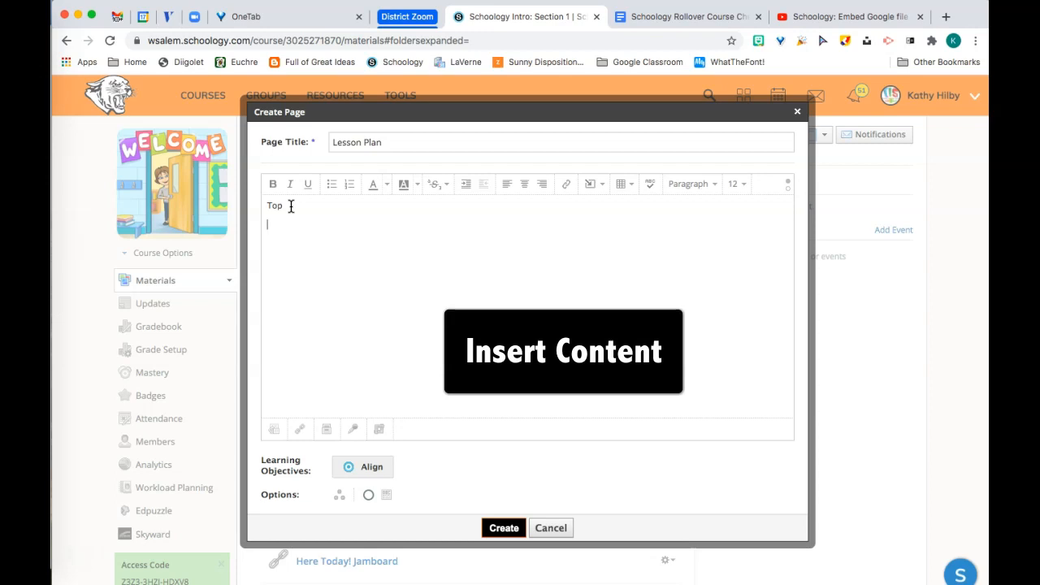
# Step: Embed the Google Drive document "Delete of Schoology Lesson Plan Template" below the "Top" line using Import Embed
pyautogui.click(592, 185)
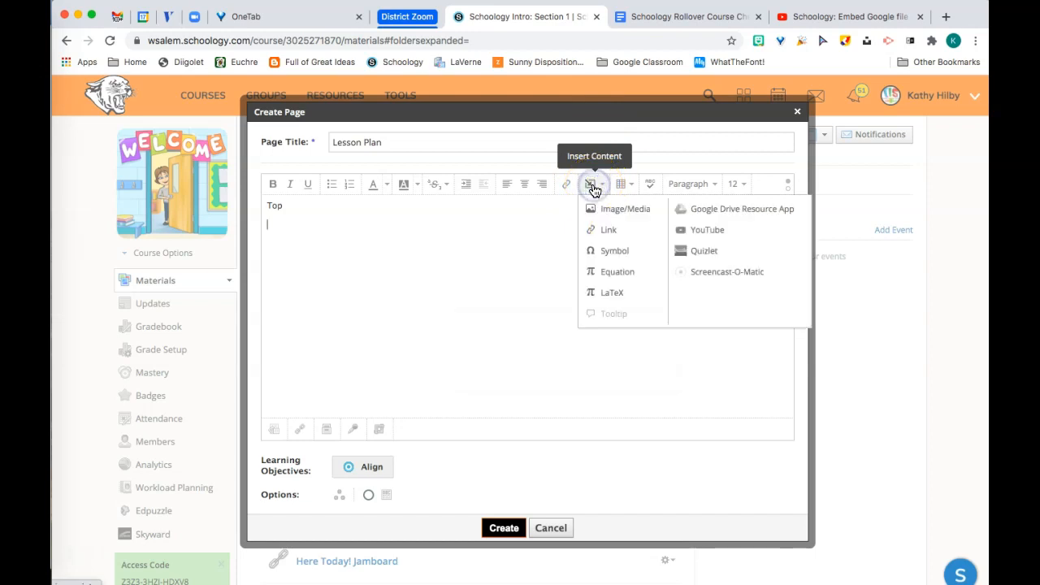
pyautogui.click(686, 213)
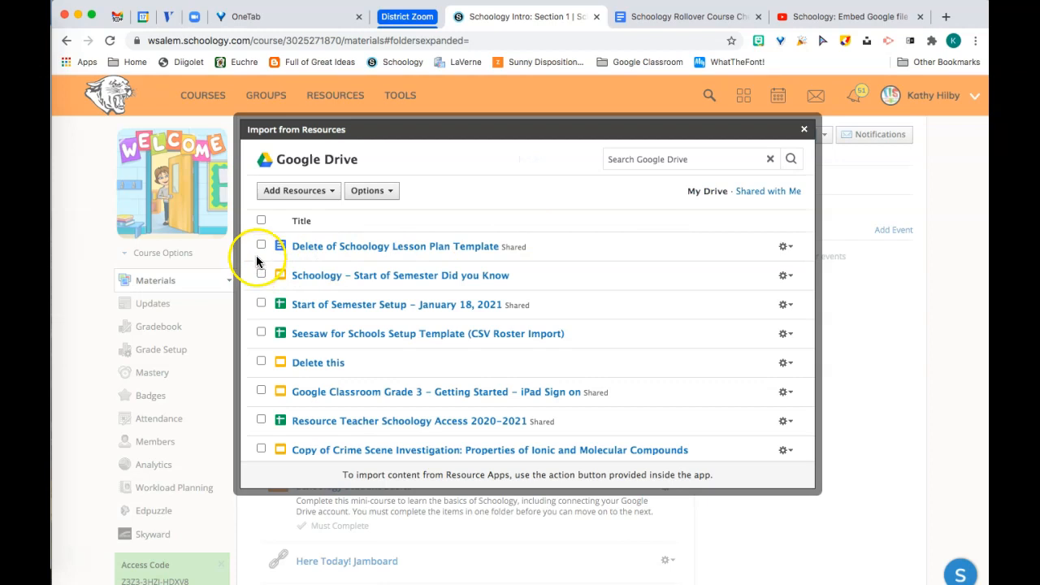
pyautogui.click(261, 246)
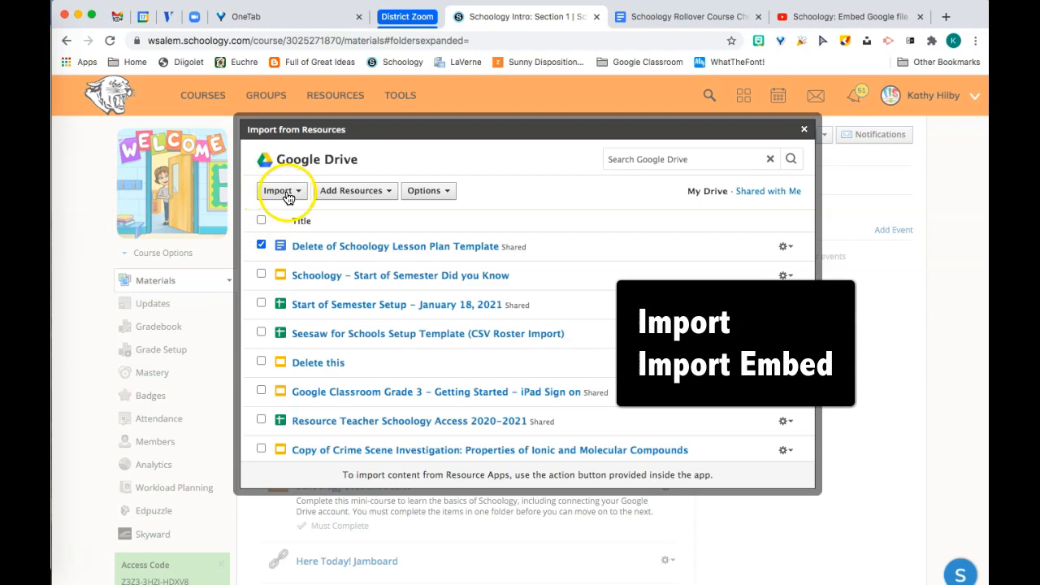
pyautogui.click(287, 196)
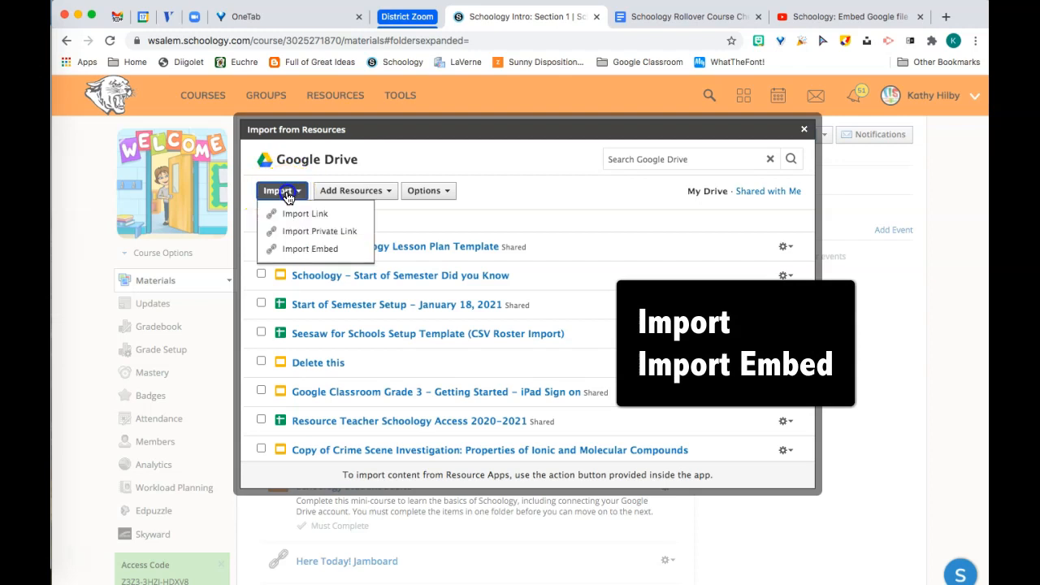
pyautogui.click(295, 255)
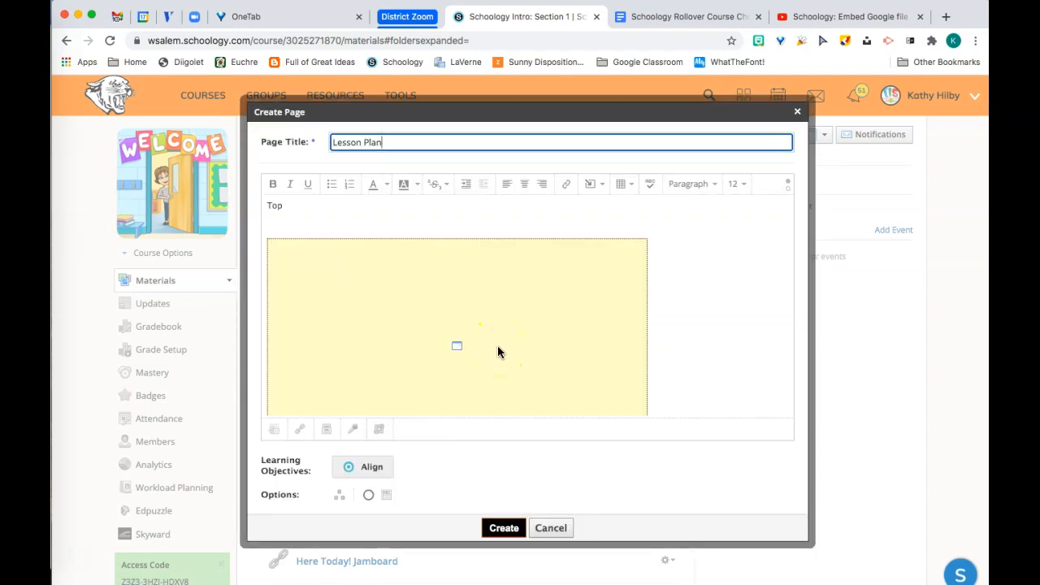
# Step: Remove the blank line above the embedded document and add the text "Bottom" on a line below it
pyautogui.click(273, 224)
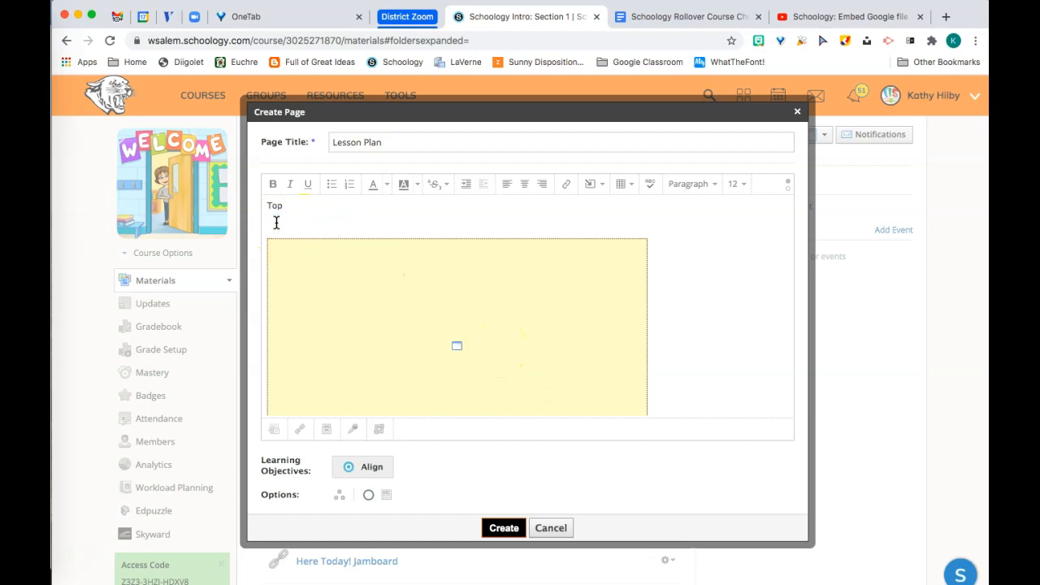
pyautogui.press('BackSpace')
pyautogui.scroll(-1, 446, 295)
pyautogui.click(660, 327)
pyautogui.press('Return')
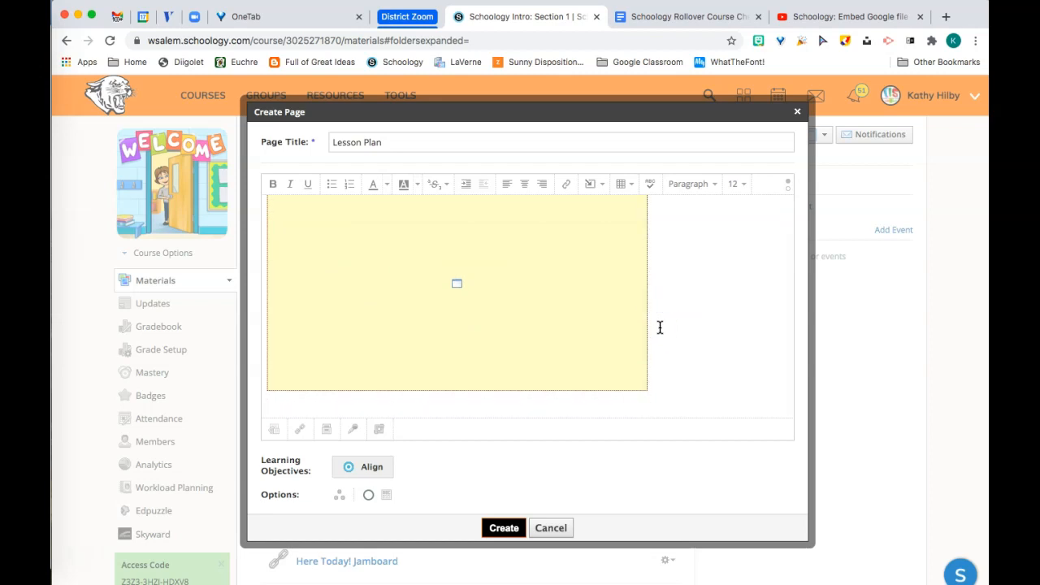
pyautogui.write('Bottom')
# Step: Set the embedded document's width to 970 with proportions constrained and apply the change
pyautogui.scroll(1, 469, 319)
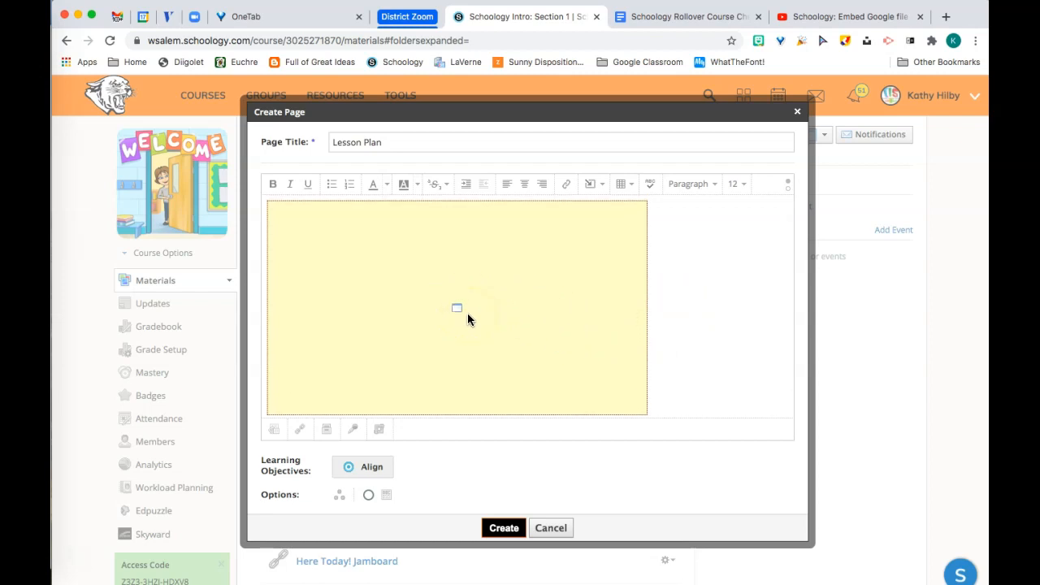
pyautogui.scroll(1, 387, 274)
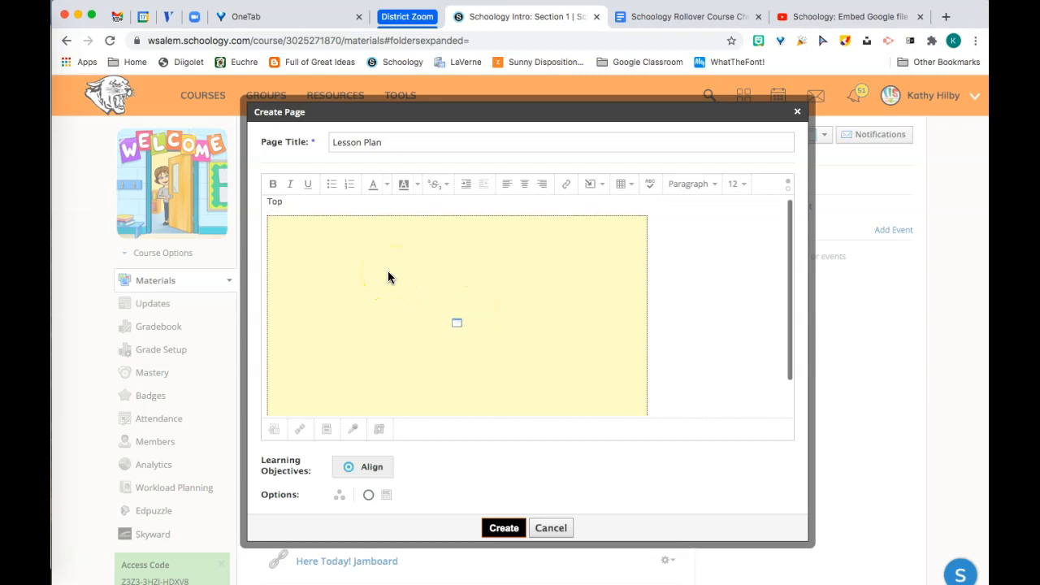
pyautogui.click(335, 263)
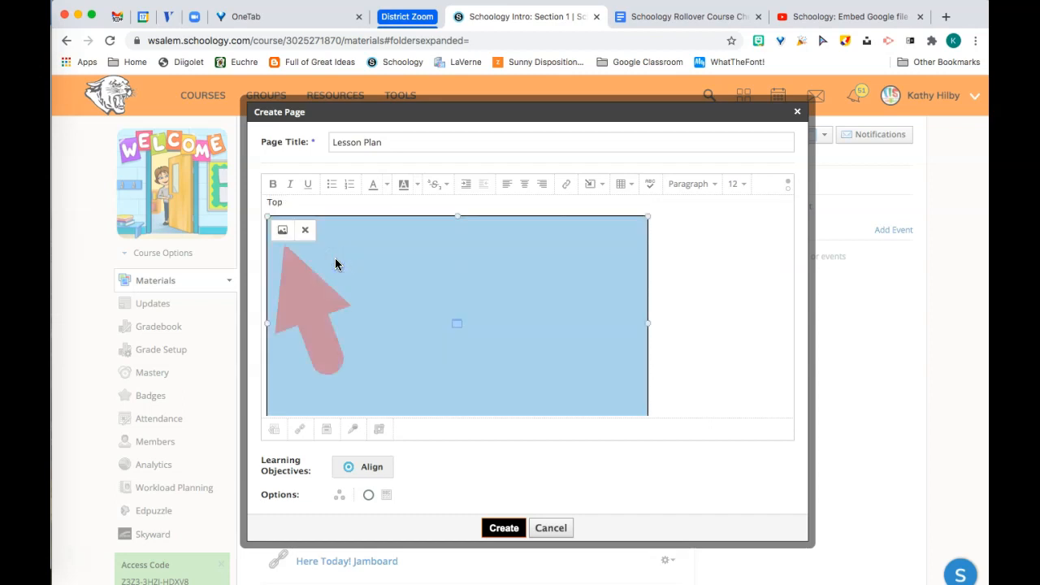
pyautogui.click(283, 232)
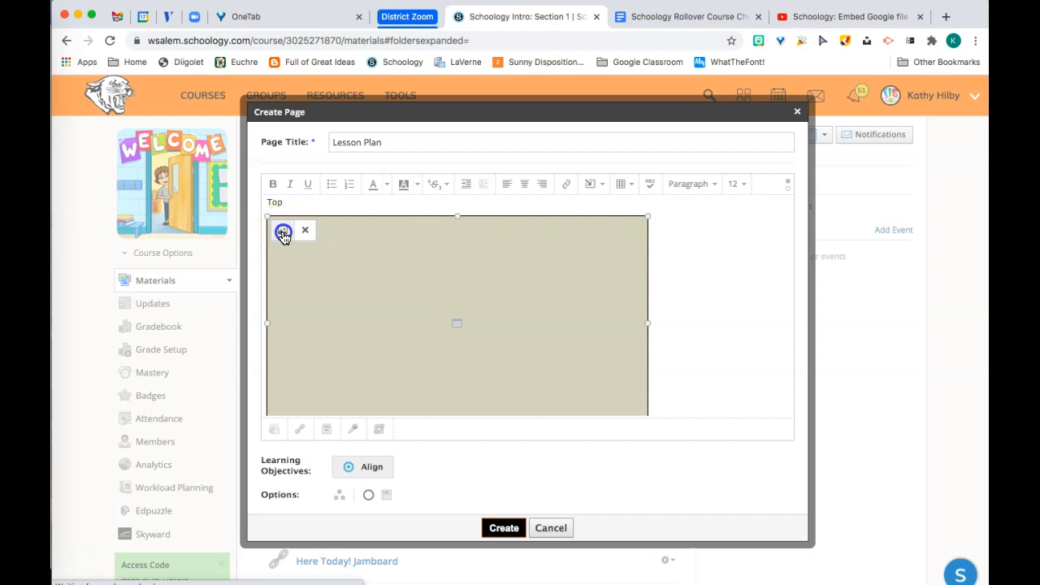
pyautogui.click(470, 288)
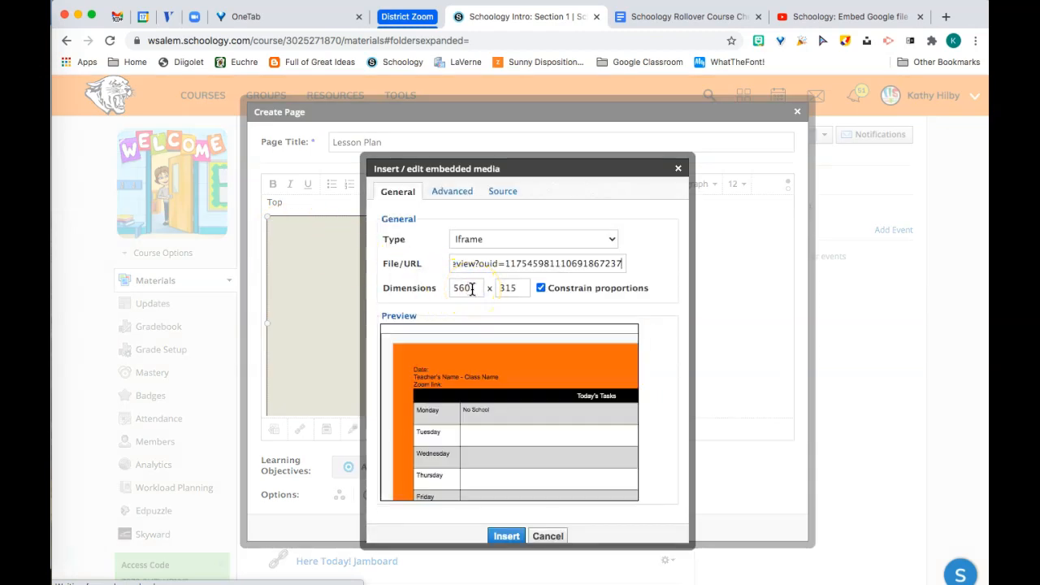
pyautogui.moveTo(471, 290); pyautogui.dragTo(447, 291)
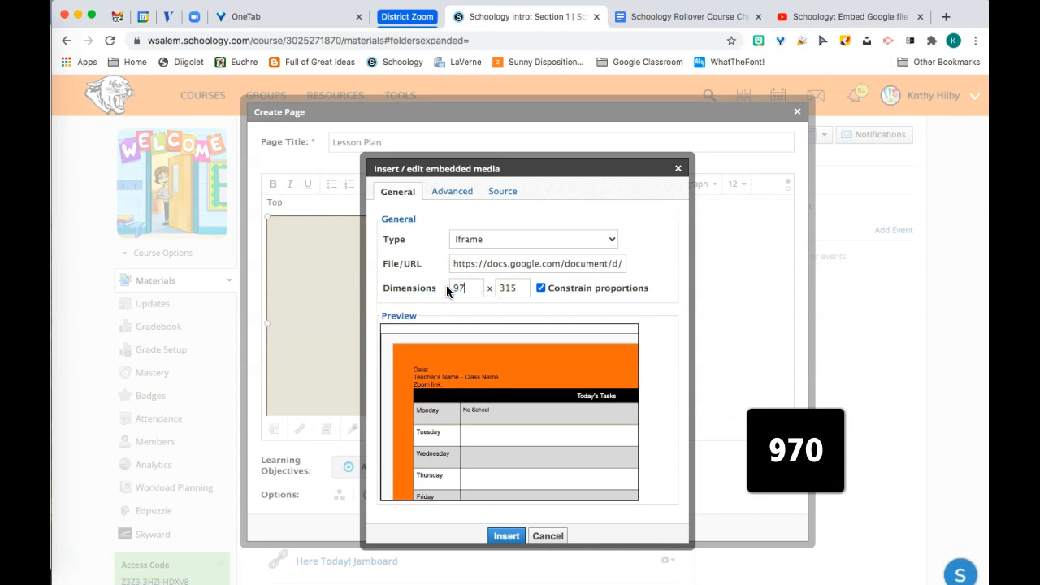
pyautogui.write('970')
pyautogui.click(467, 297)
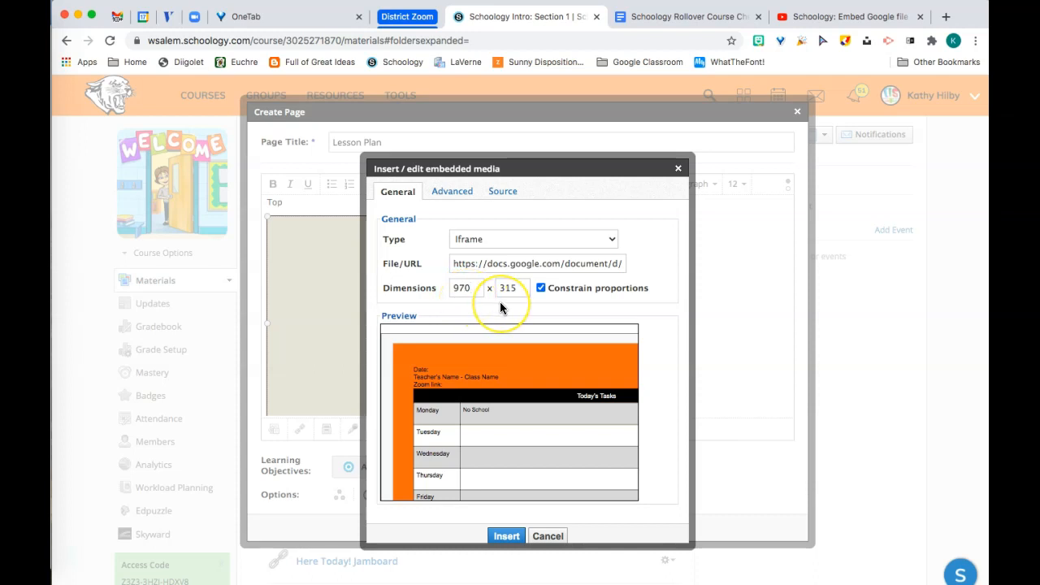
pyautogui.press('Tab')
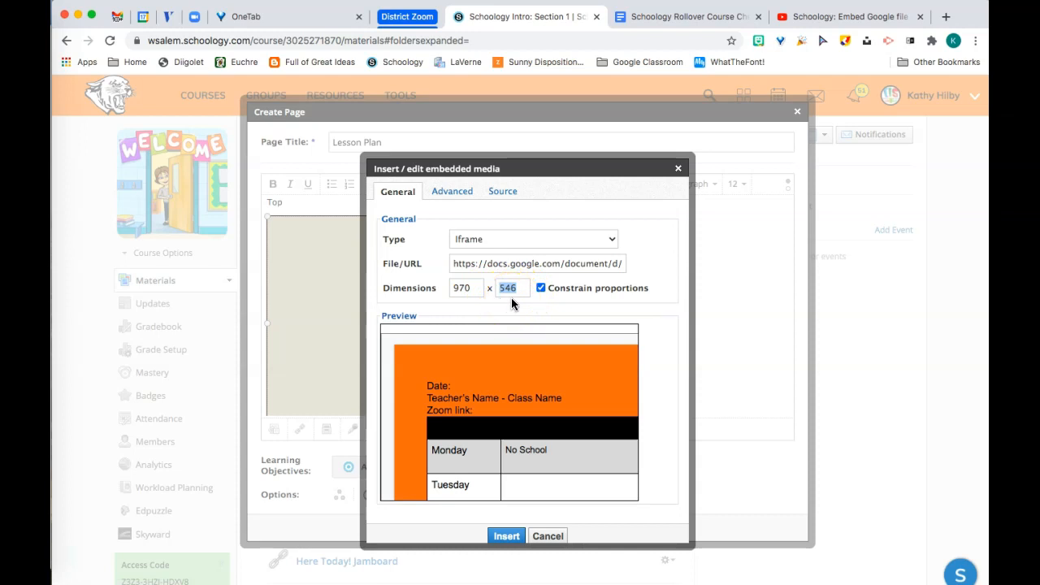
pyautogui.click(507, 536)
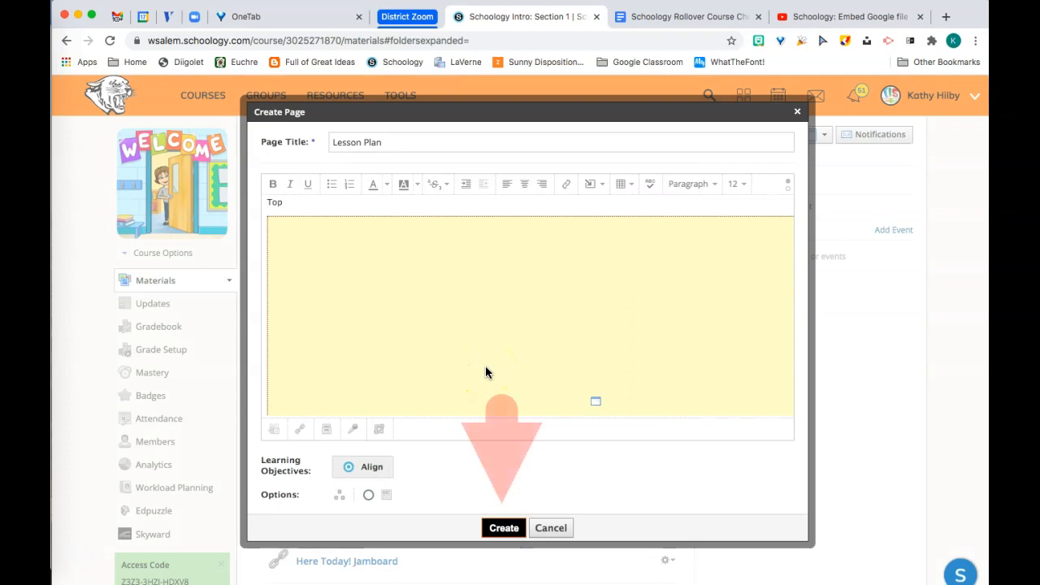
# Step: Create the page and open Lesson Plan from the end of the course materials list
pyautogui.click(498, 528)
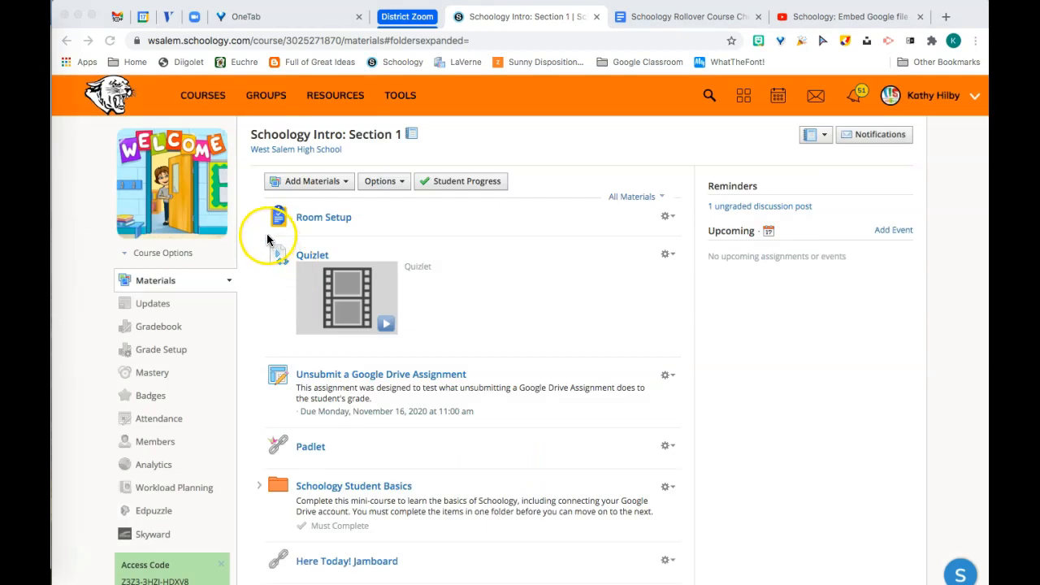
pyautogui.click(255, 252)
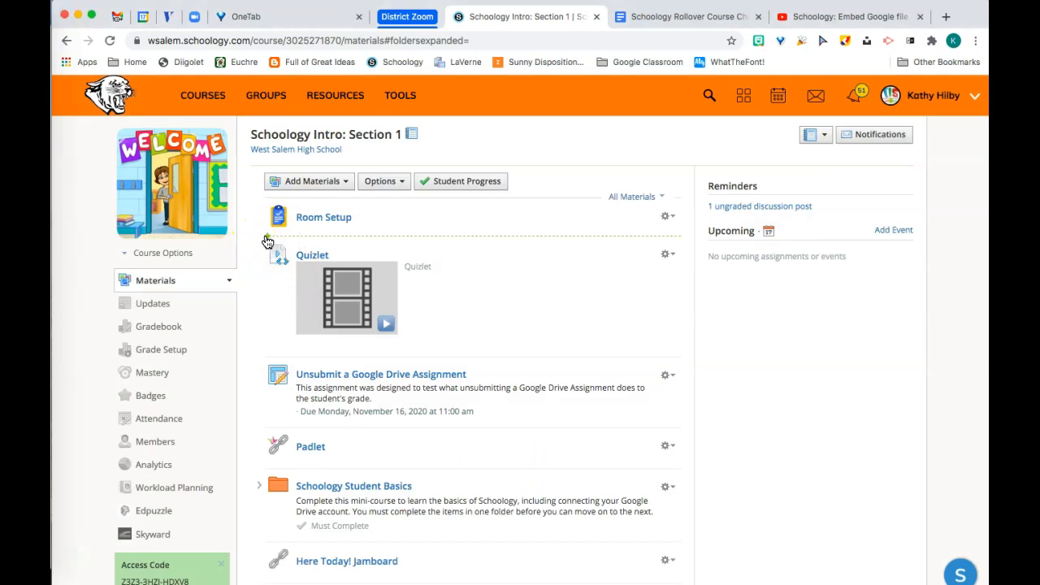
pyautogui.scroll(-10, 434, 459)
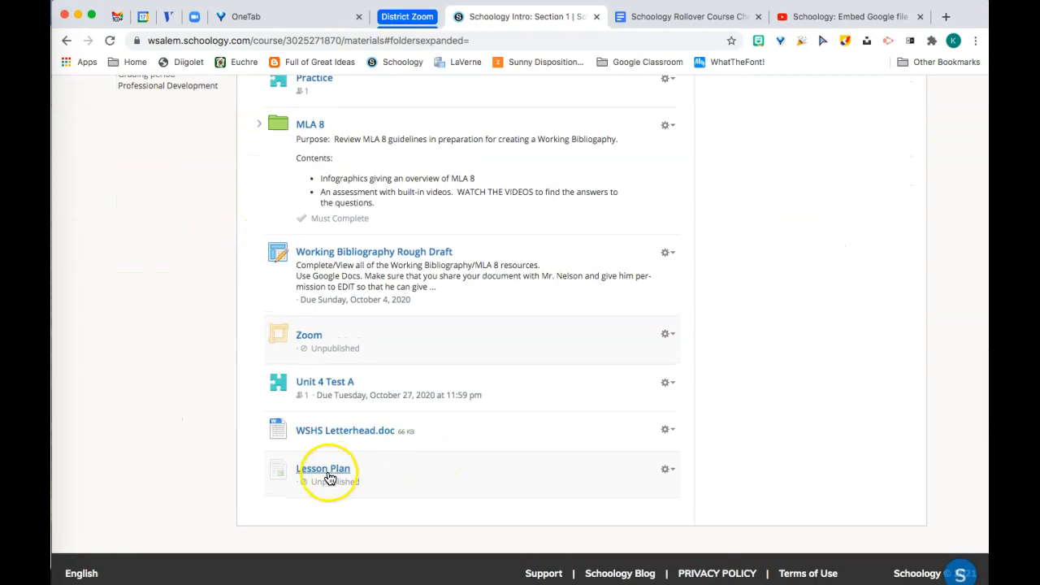
pyautogui.click(326, 471)
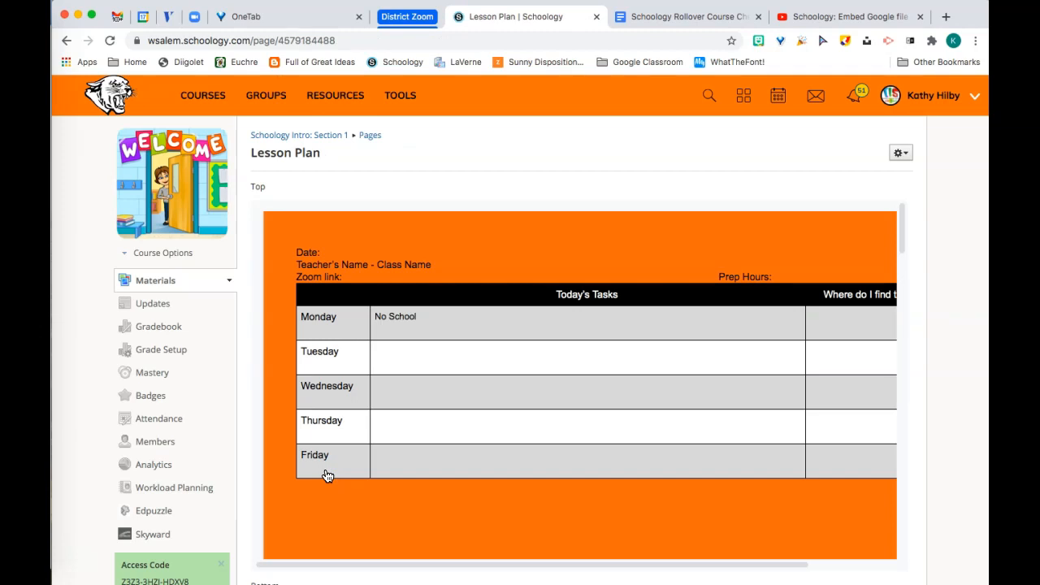
# Step: Select the page content from "Bottom" up through "Top", including the embedded document, and copy it
pyautogui.scroll(-2, 357, 428)
pyautogui.scroll(-3, 357, 427)
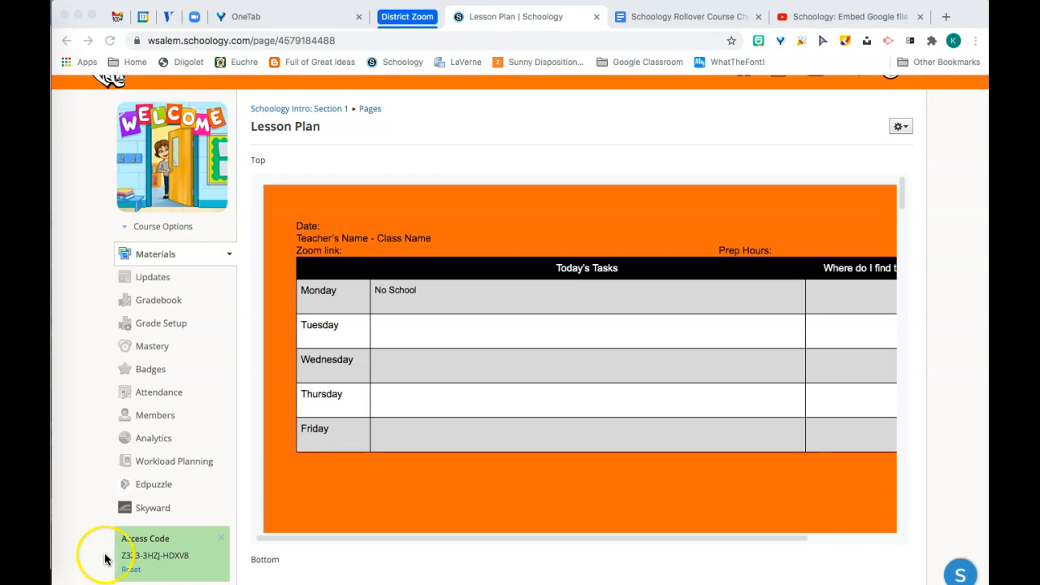
pyautogui.click(280, 565)
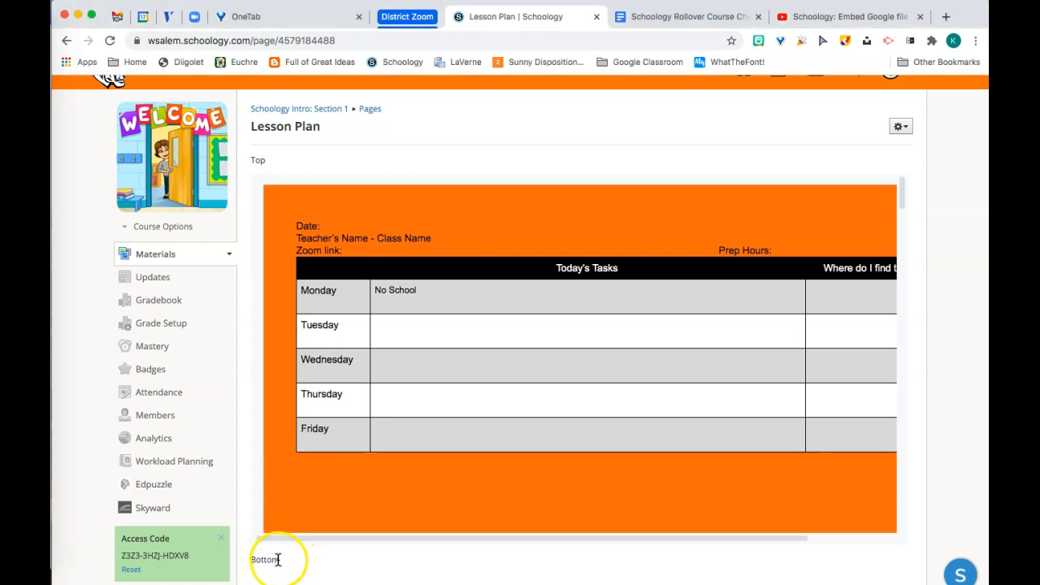
pyautogui.doubleClick(264, 559)
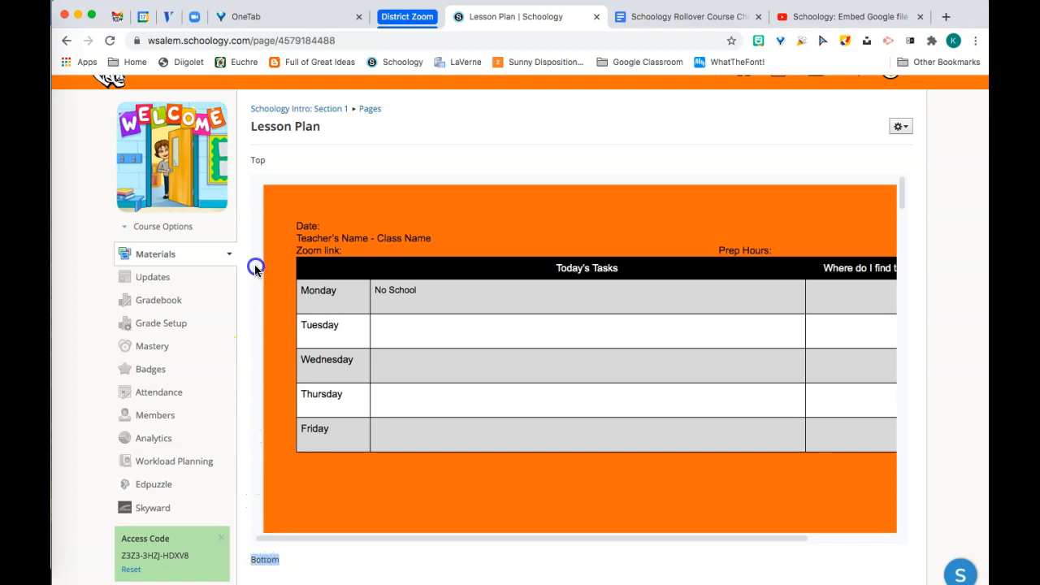
pyautogui.keyDown('shift'); pyautogui.click(252, 160); pyautogui.keyUp('shift')
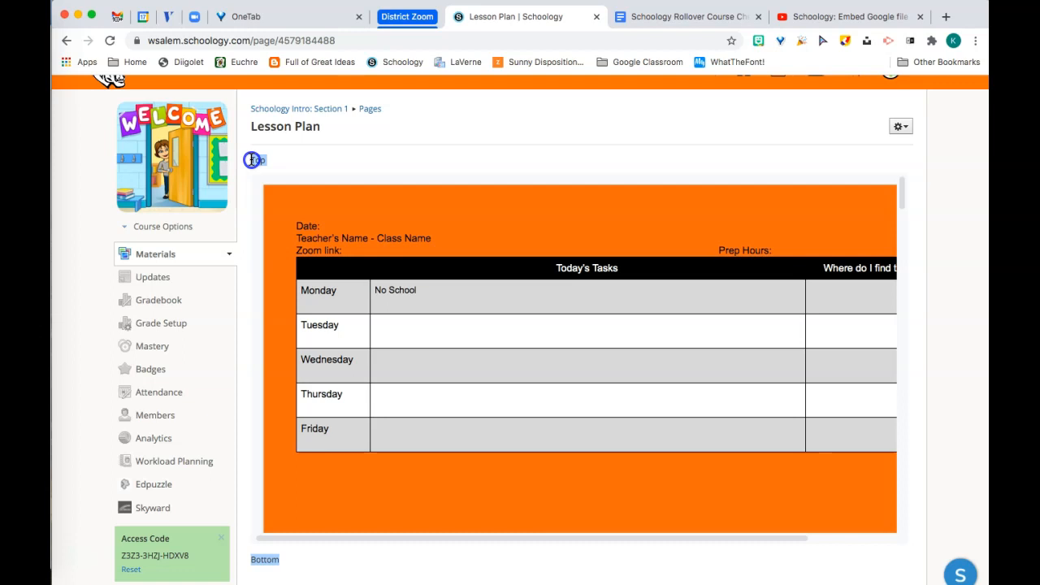
pyautogui.press('super+c')
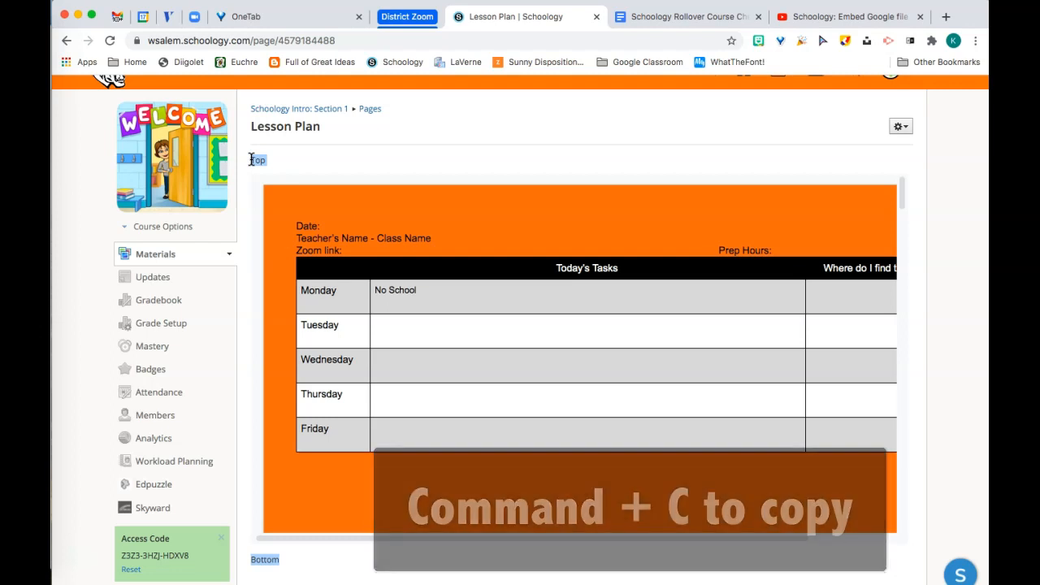
# Step: Open the course's updates and paste the copied page content into a new update
pyautogui.click(165, 279)
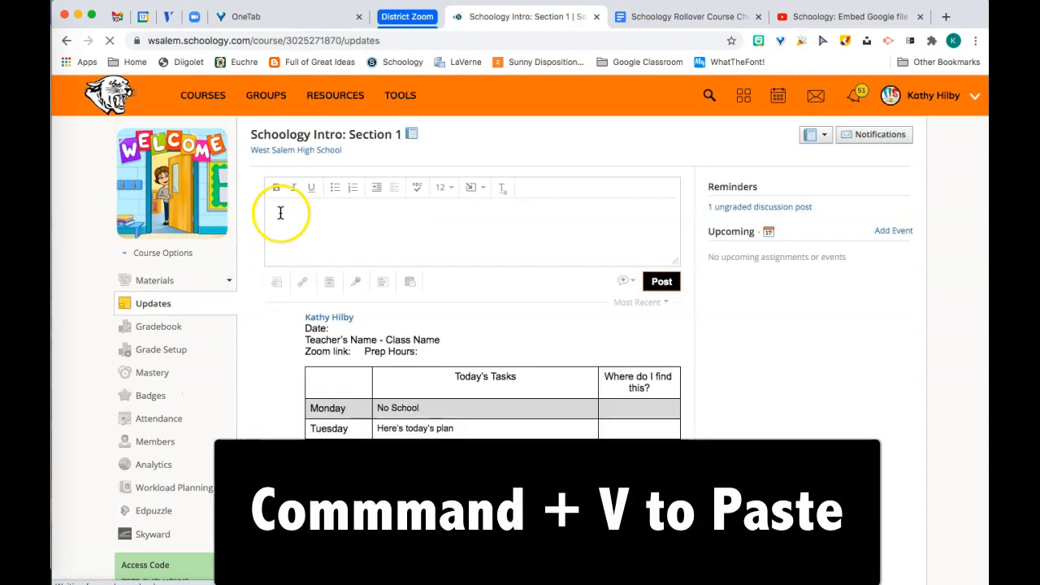
pyautogui.click(279, 212)
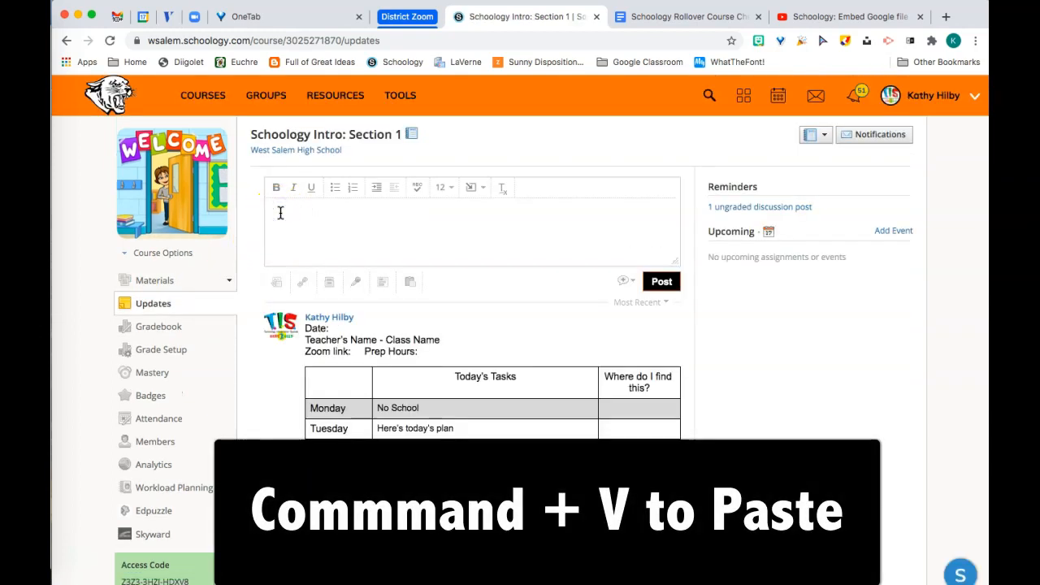
pyautogui.press('super+v')
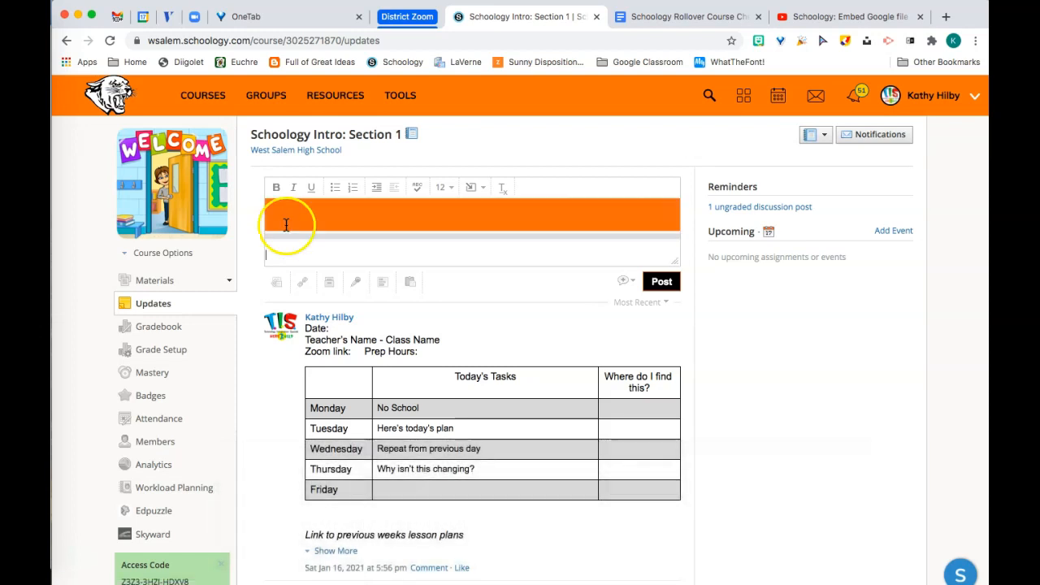
# Step: Remove the words "Bottom" and "Top" around the embedded document in the new update
pyautogui.write('Bottom')
pyautogui.click(318, 256)
pyautogui.scroll(2, 318, 257)
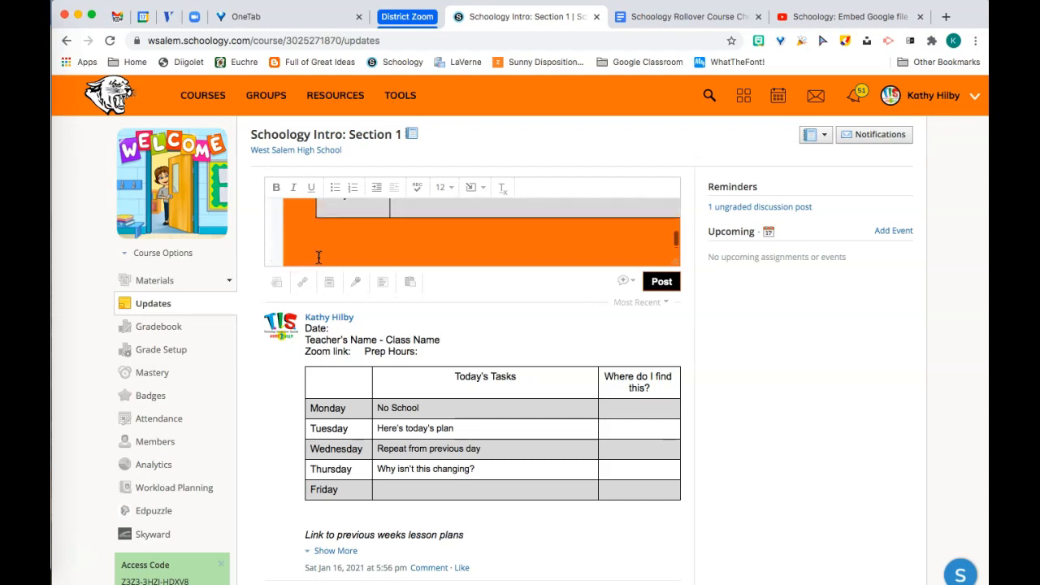
pyautogui.click(269, 227)
pyautogui.click(292, 208)
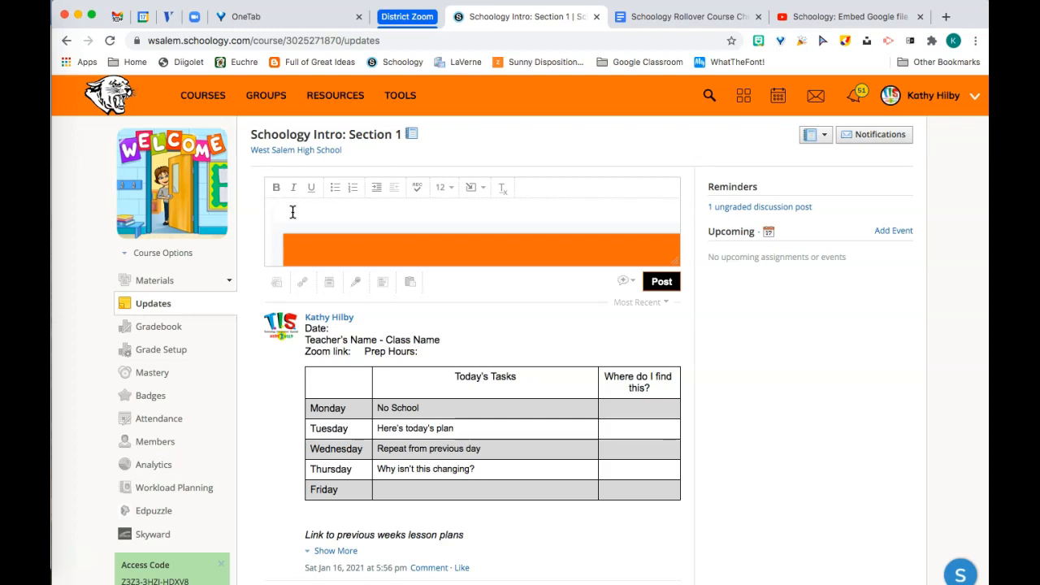
pyautogui.scroll(-1, 293, 212)
pyautogui.scroll(1, 293, 212)
# Step: Enable the announcement option for the update and post it
pyautogui.click(631, 284)
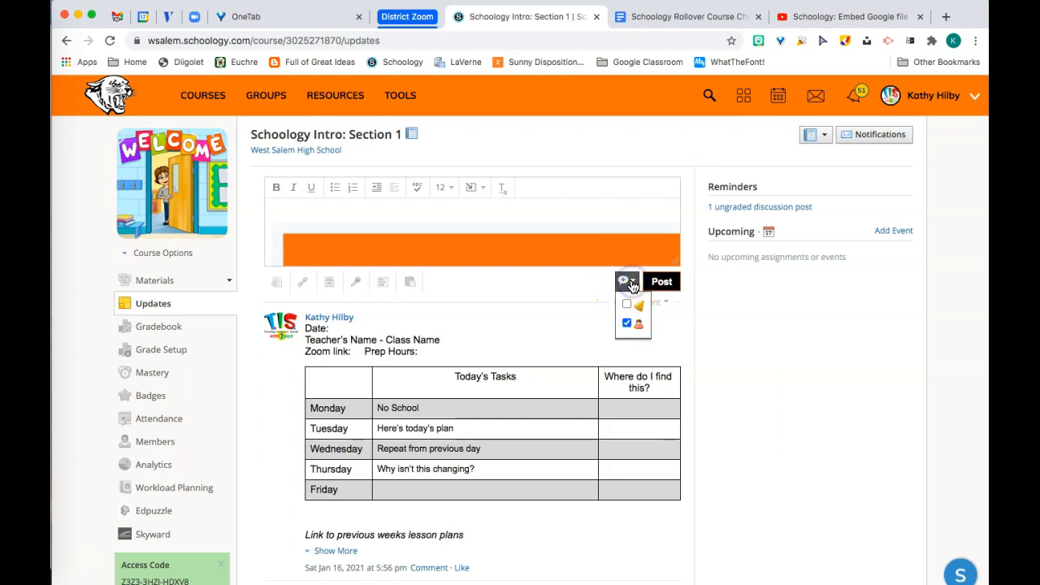
pyautogui.click(627, 304)
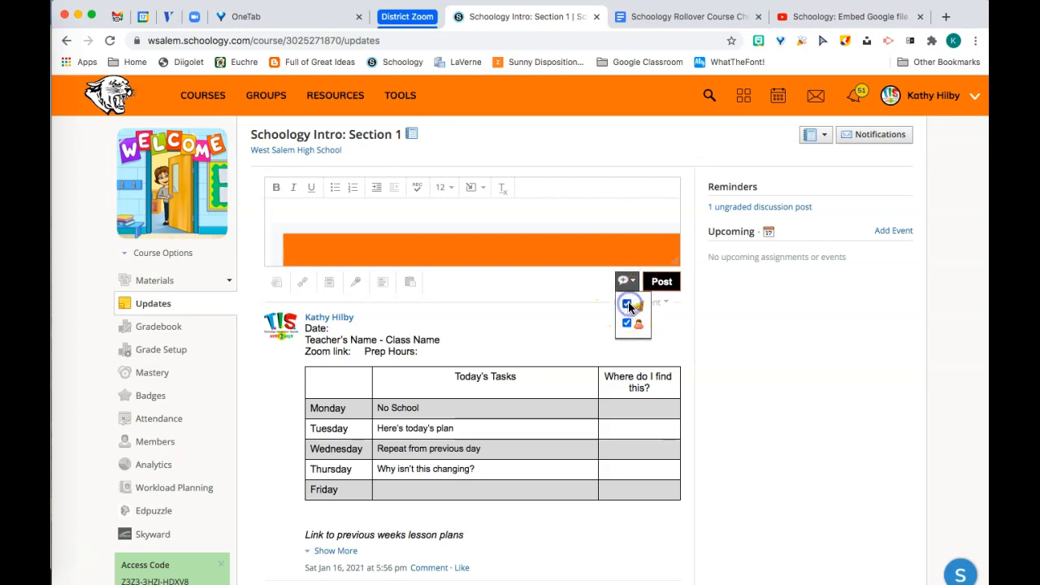
pyautogui.click(662, 284)
# Step: Open the course materials and look through the lesson plan embedded in the announcement
pyautogui.click(151, 280)
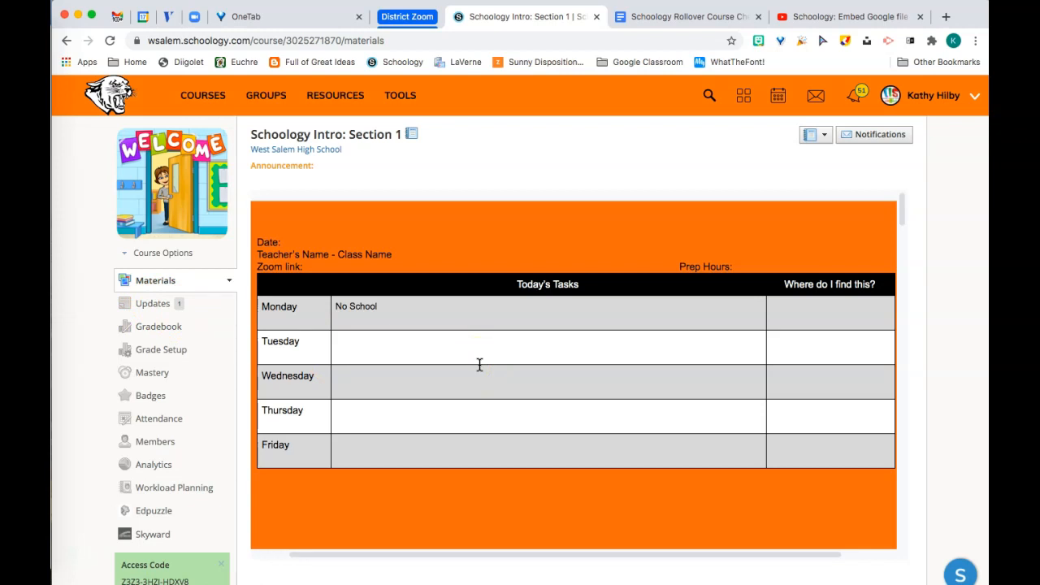
pyautogui.click(545, 348)
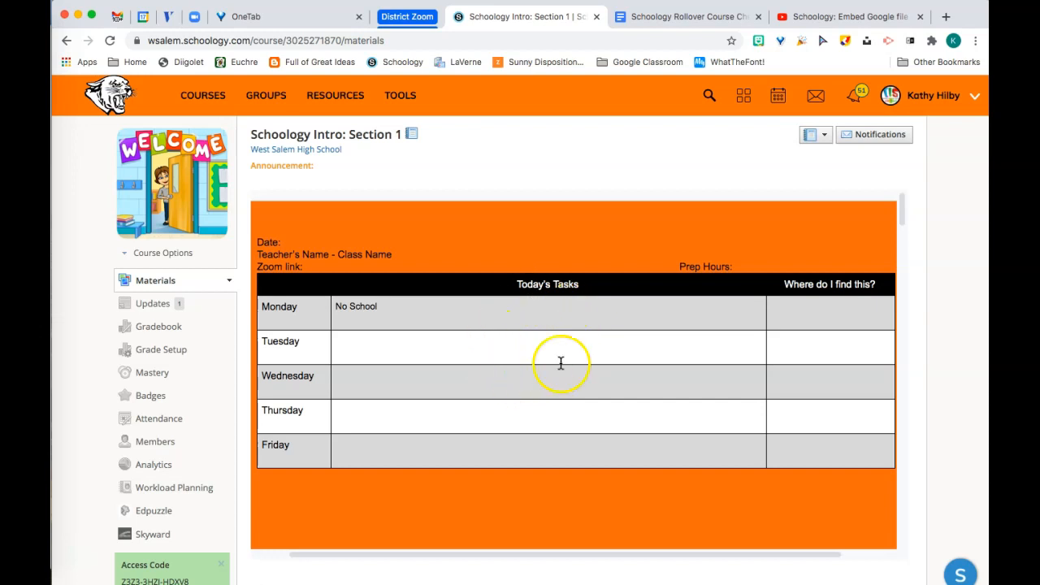
pyautogui.scroll(-1, 535, 360)
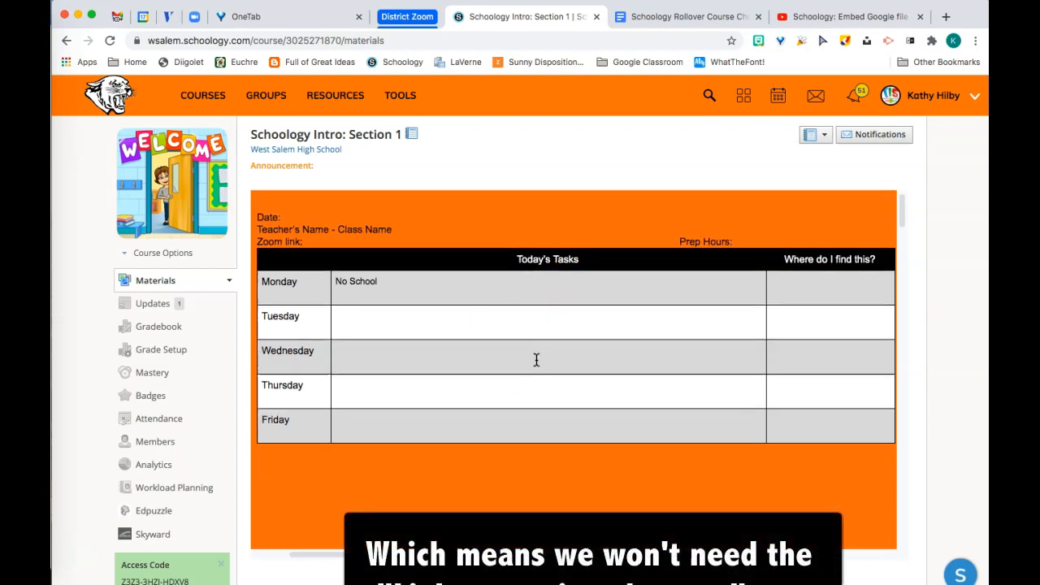
pyautogui.scroll(-5, 536, 360)
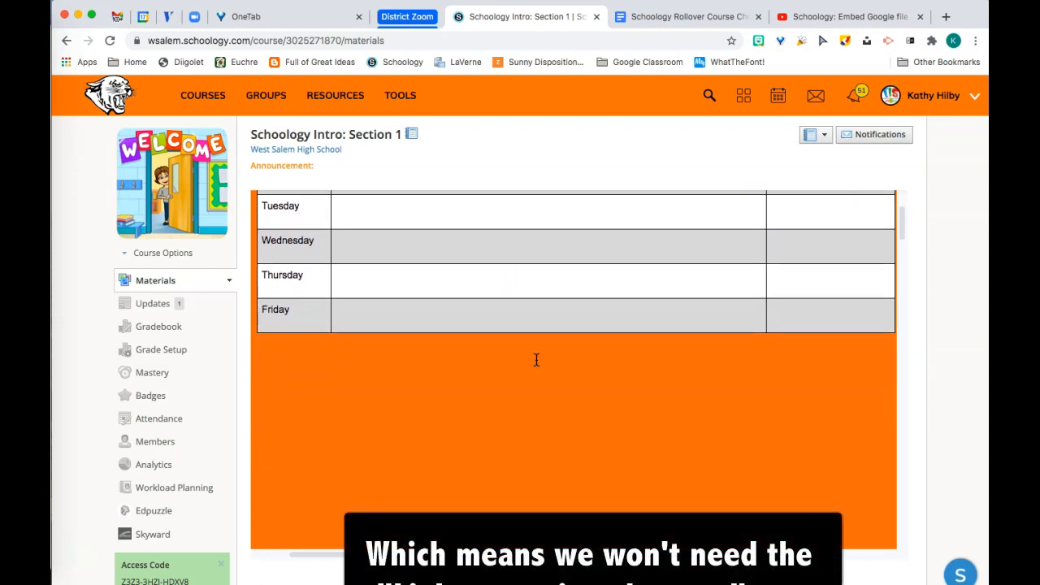
pyautogui.scroll(-5, 536, 360)
pyautogui.scroll(-2, 536, 359)
pyautogui.scroll(1, 536, 360)
pyautogui.scroll(10, 536, 360)
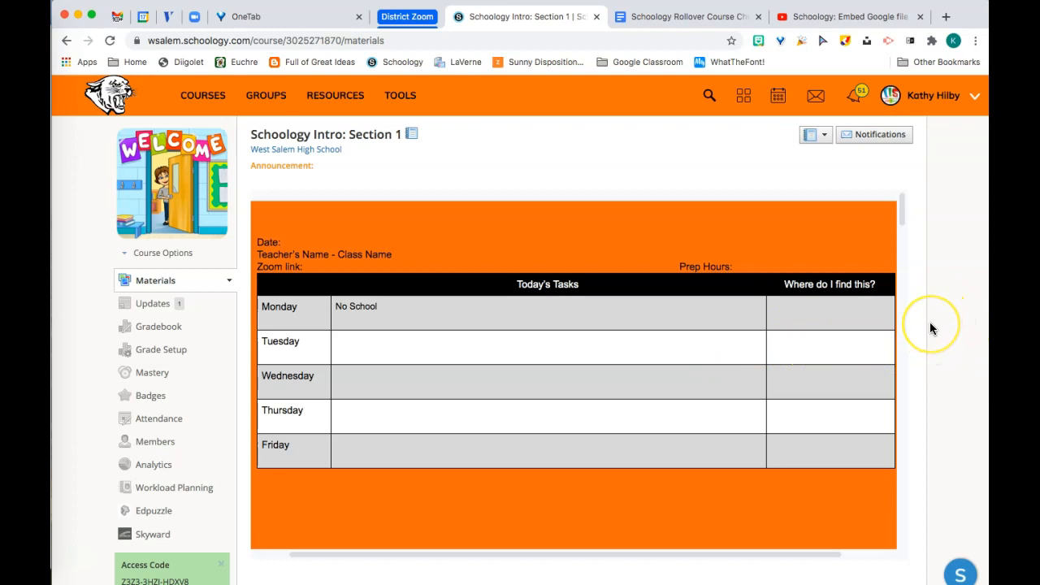
# Step: Examine how the announcement sits above the list of course materials
pyautogui.scroll(-4, 931, 327)
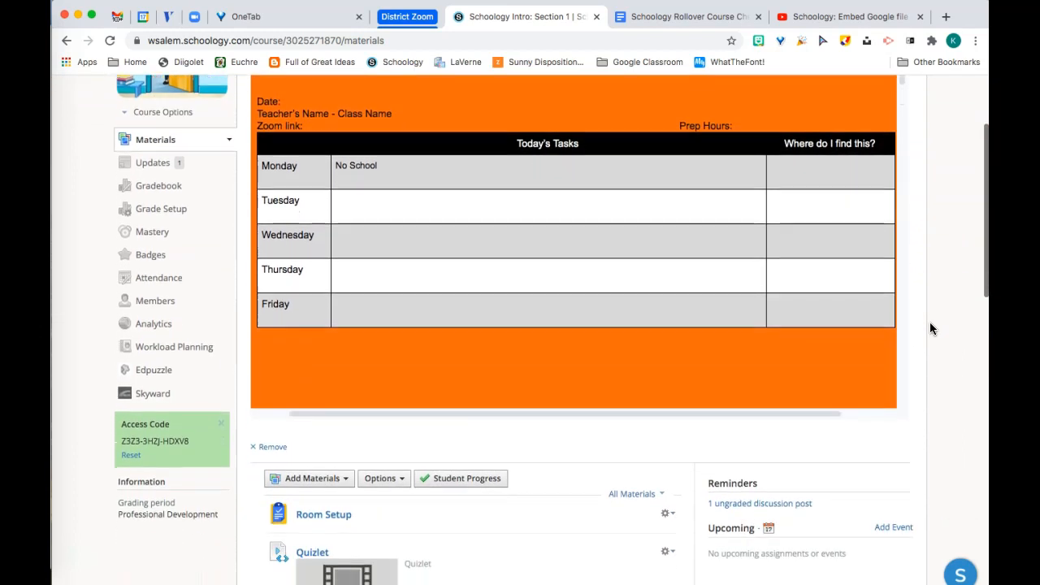
pyautogui.scroll(-7, 931, 328)
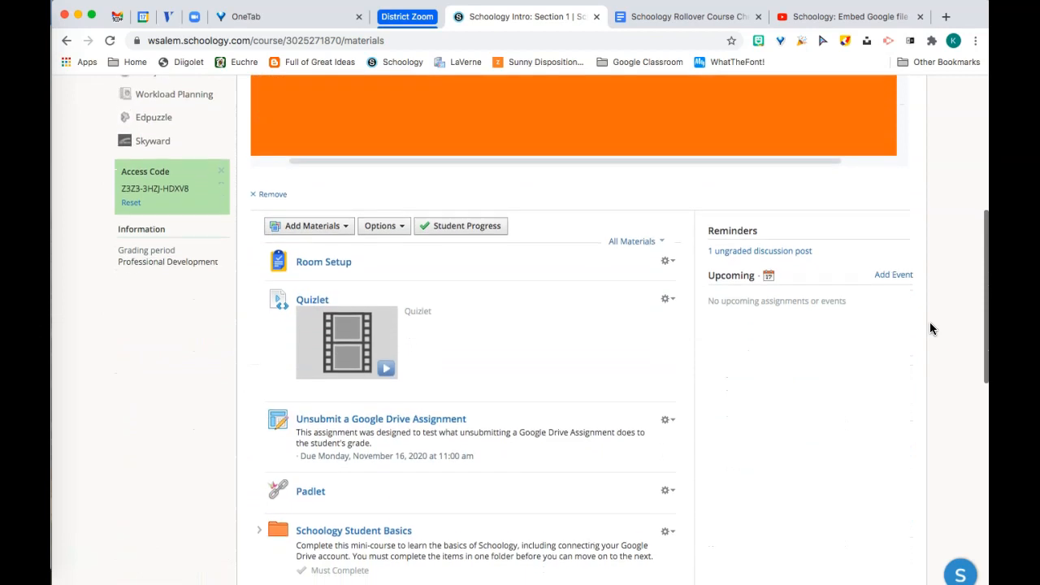
pyautogui.scroll(-1, 931, 327)
pyautogui.scroll(7, 931, 325)
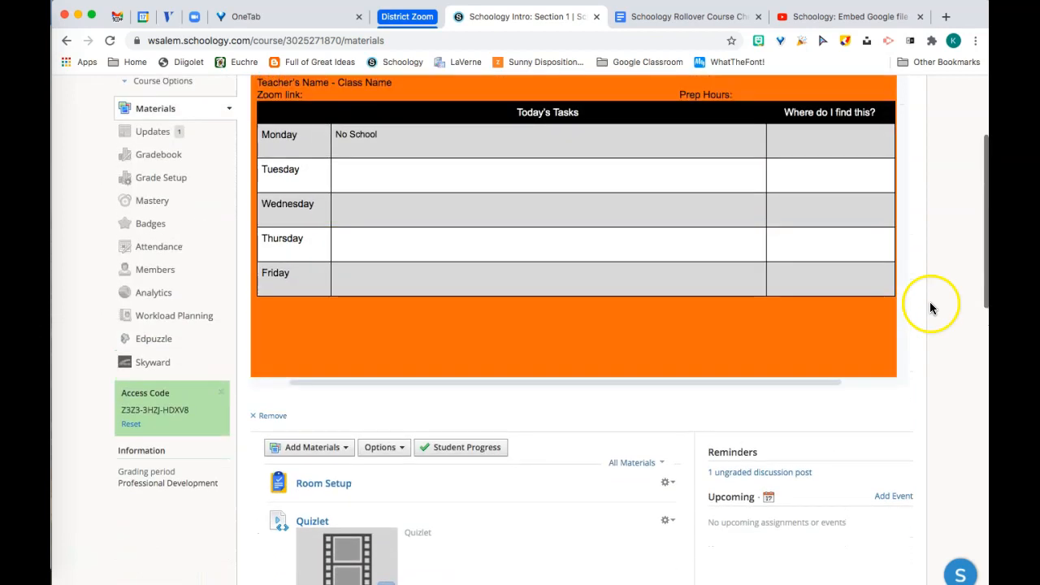
pyautogui.scroll(3, 930, 244)
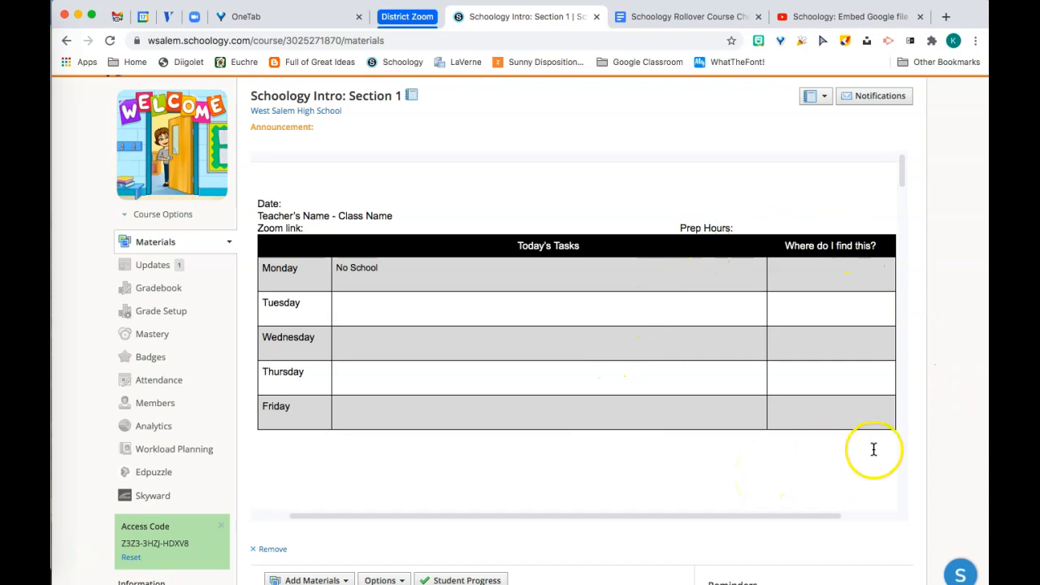
pyautogui.scroll(-2, 933, 439)
pyautogui.scroll(-3, 932, 439)
pyautogui.scroll(4, 932, 439)
# Step: Switch to the Google Docs lesson plan template and set the whole document's page color to the custom hex value f3733b
pyautogui.hotkey('ctrl', 'Right')
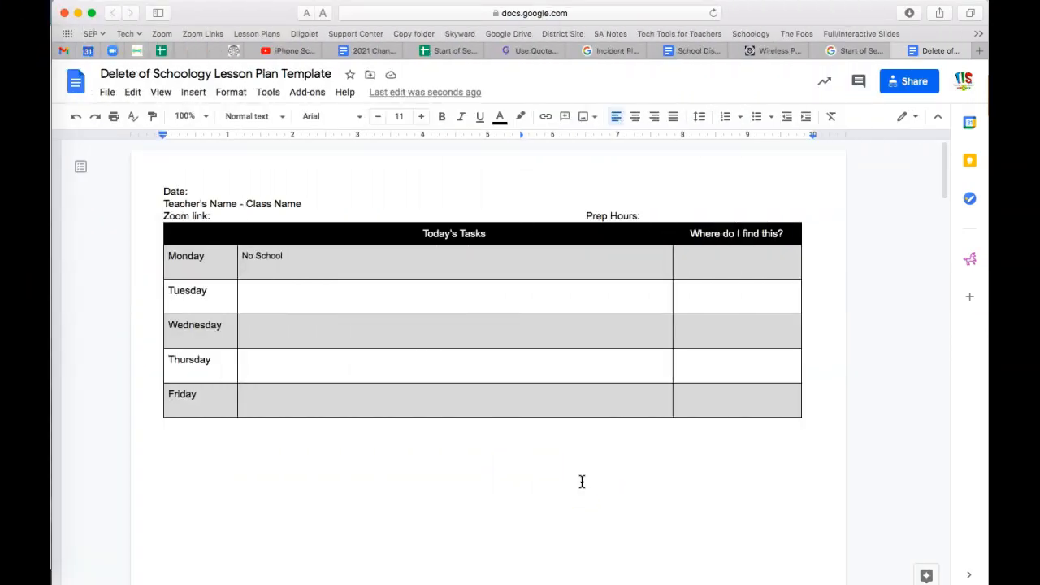
pyautogui.click(105, 92)
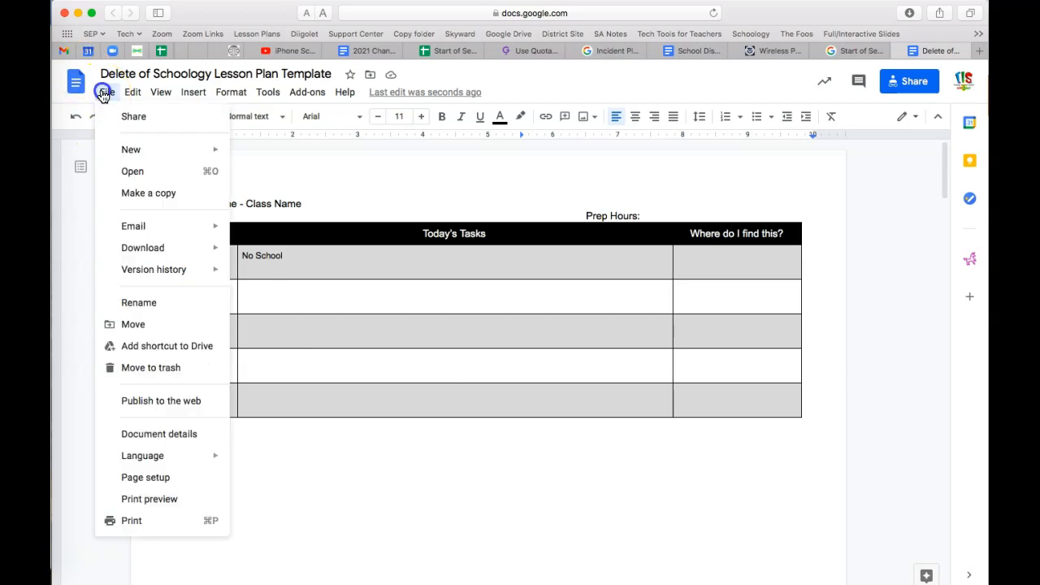
pyautogui.click(176, 478)
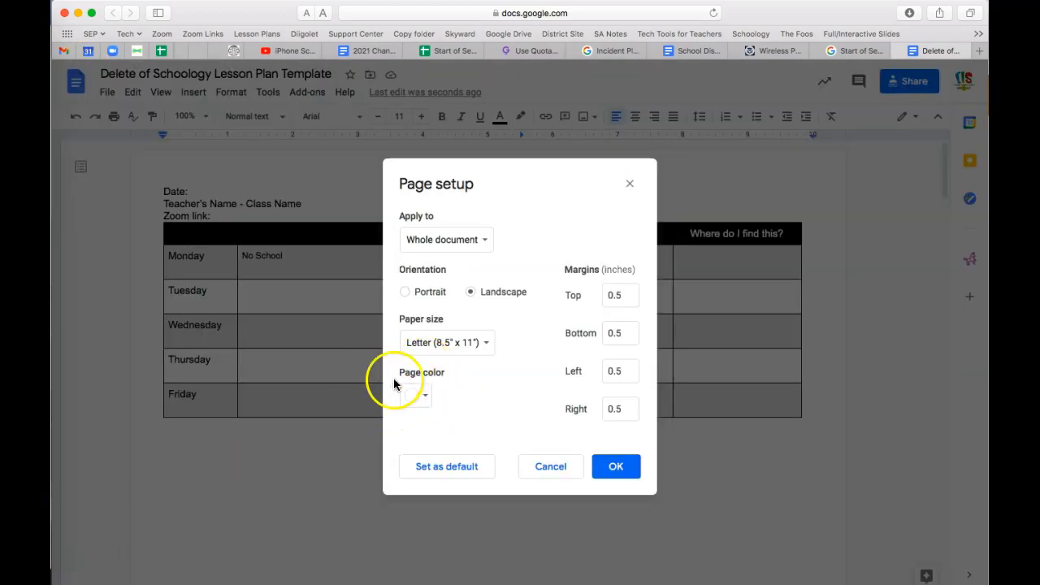
pyautogui.click(420, 397)
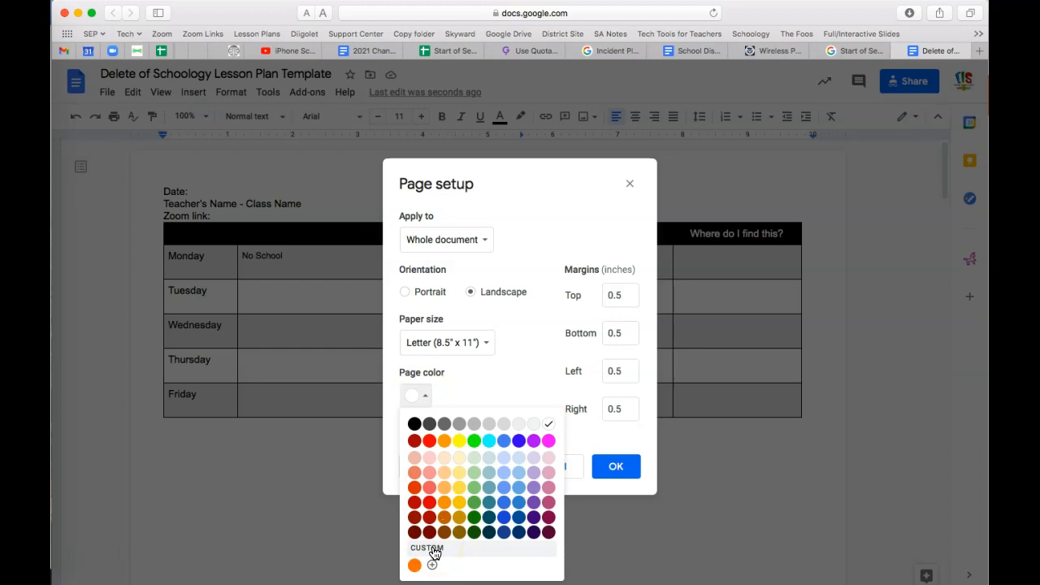
pyautogui.click(434, 552)
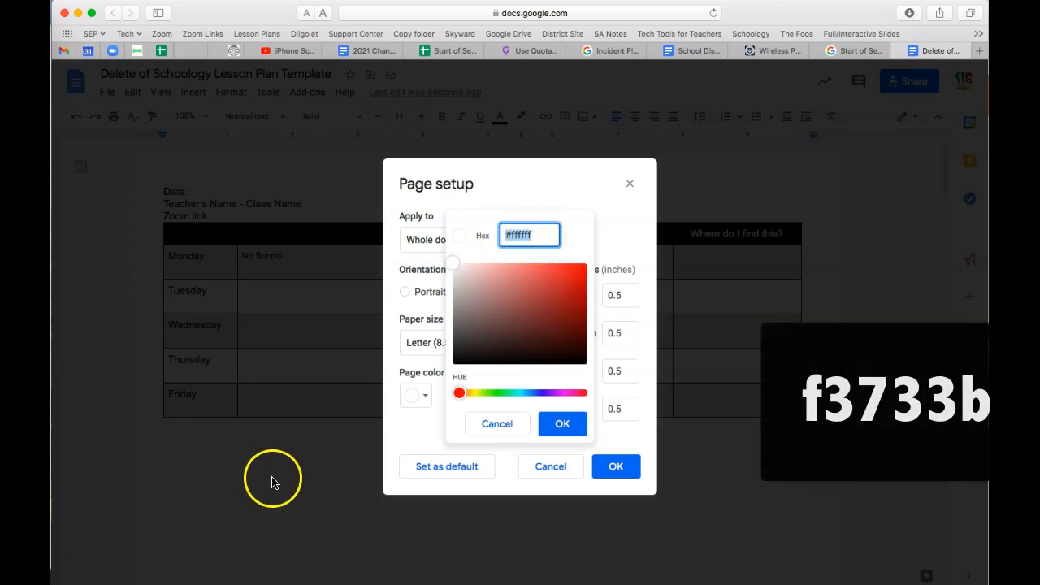
pyautogui.write('f')
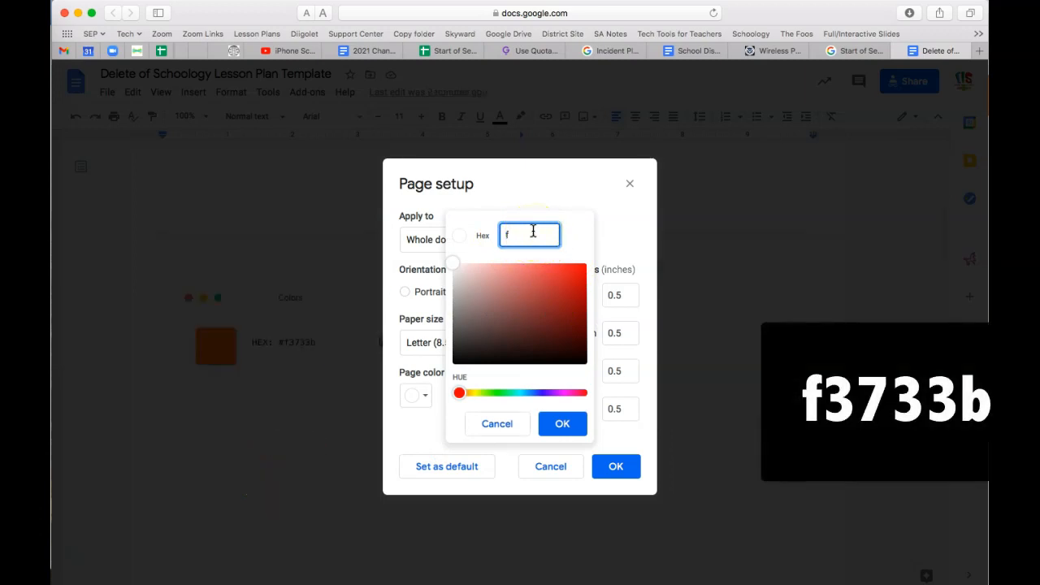
pyautogui.write('37')
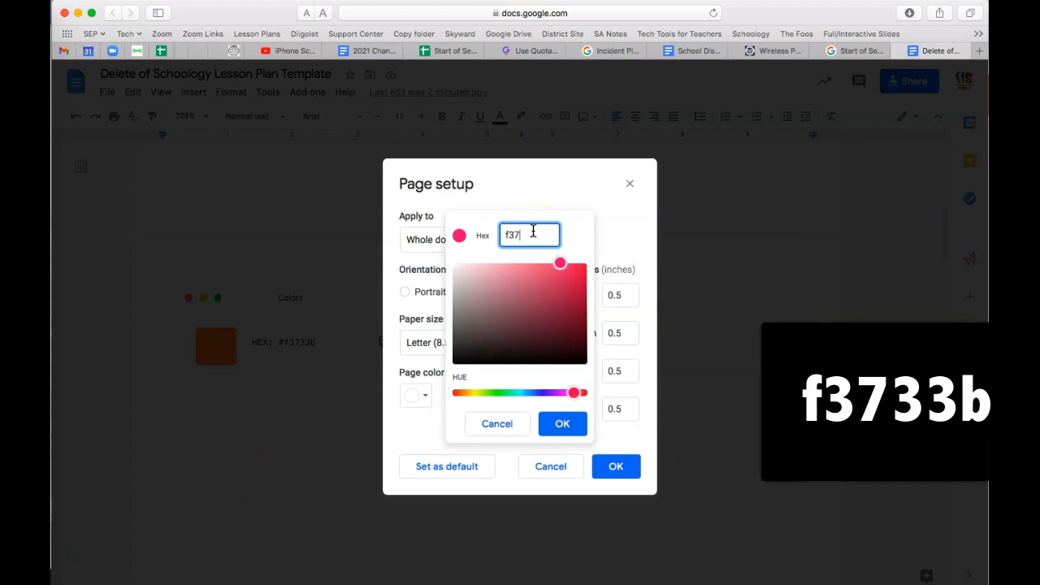
pyautogui.write('33b')
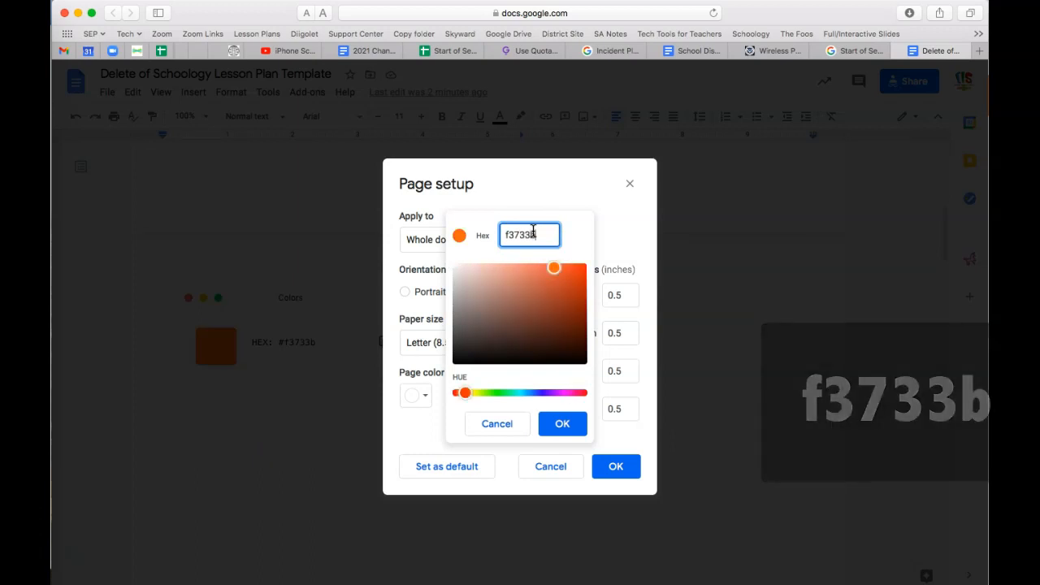
pyautogui.click(564, 425)
pyautogui.click(615, 467)
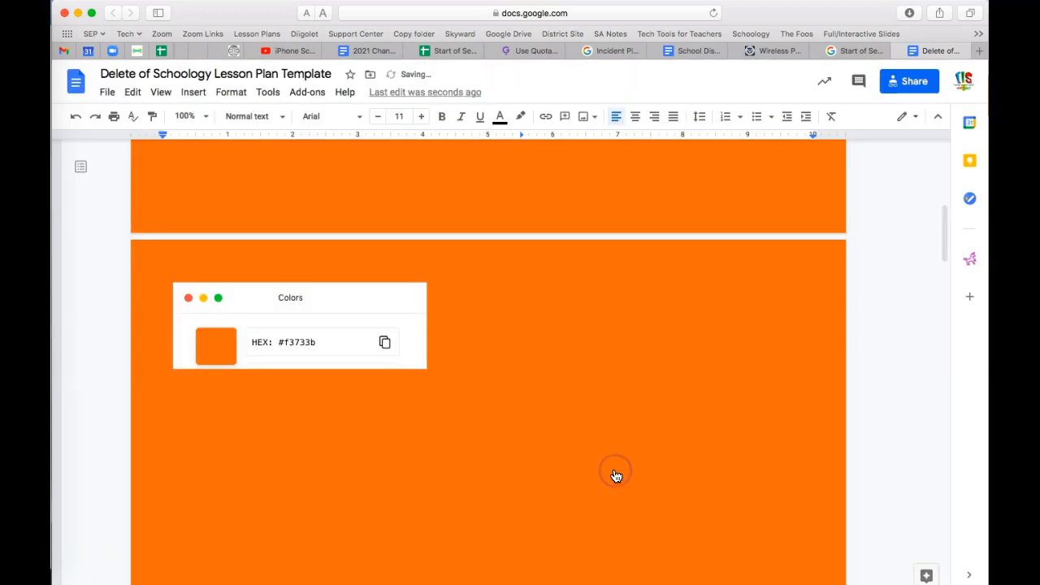
# Step: Review the template's sharing settings, including its link access, and close them
pyautogui.scroll(10, 616, 476)
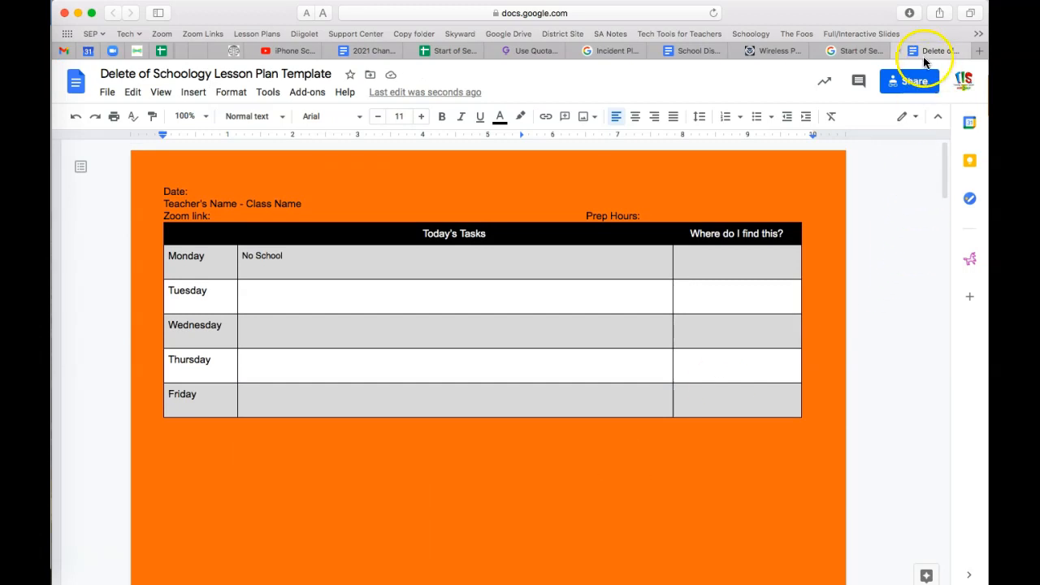
pyautogui.click(911, 82)
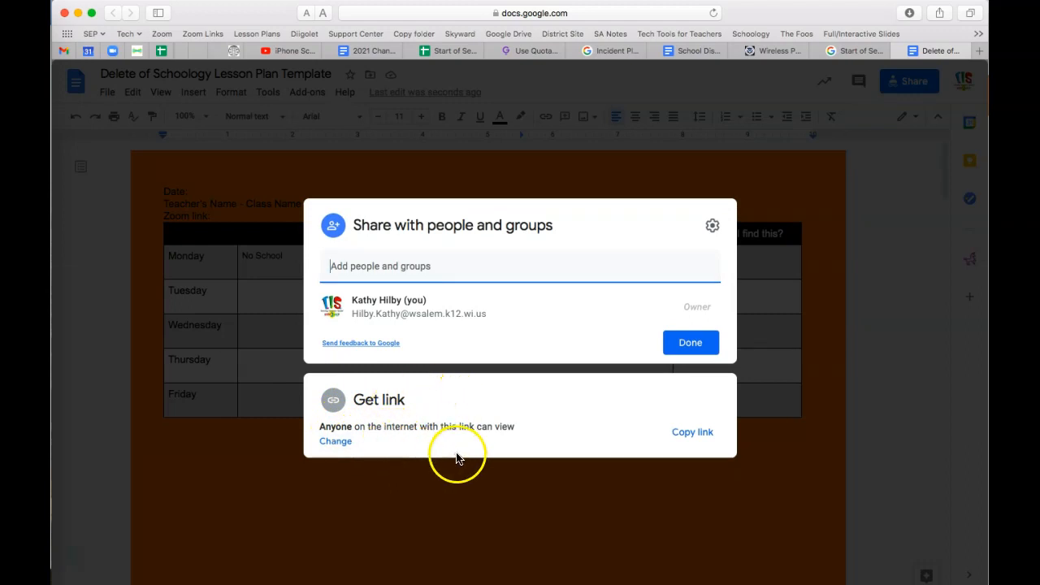
pyautogui.click(689, 344)
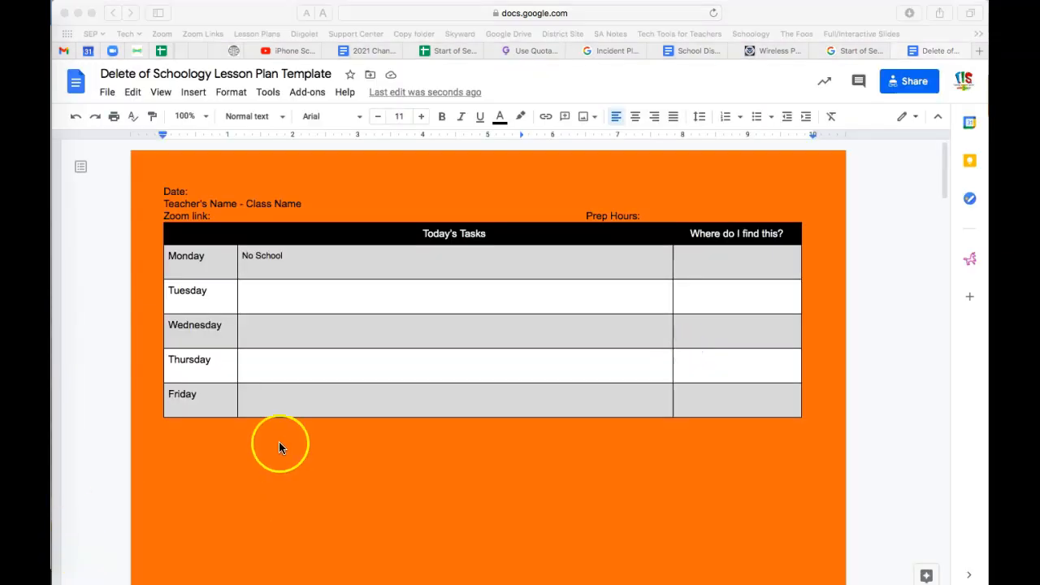
# Step: Enter "Read slksdjfsldkjfsldfjk" as Tuesday's task under Today's Tasks in the lesson plan table
pyautogui.click(264, 297)
pyautogui.click(255, 296)
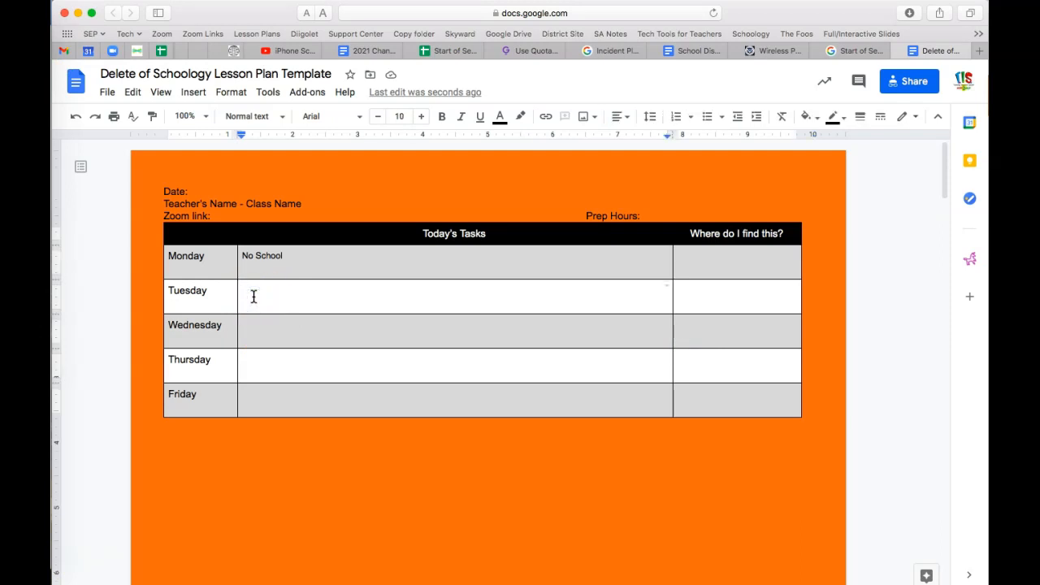
pyautogui.write('Read slksdjfsldkjfsldfjk')
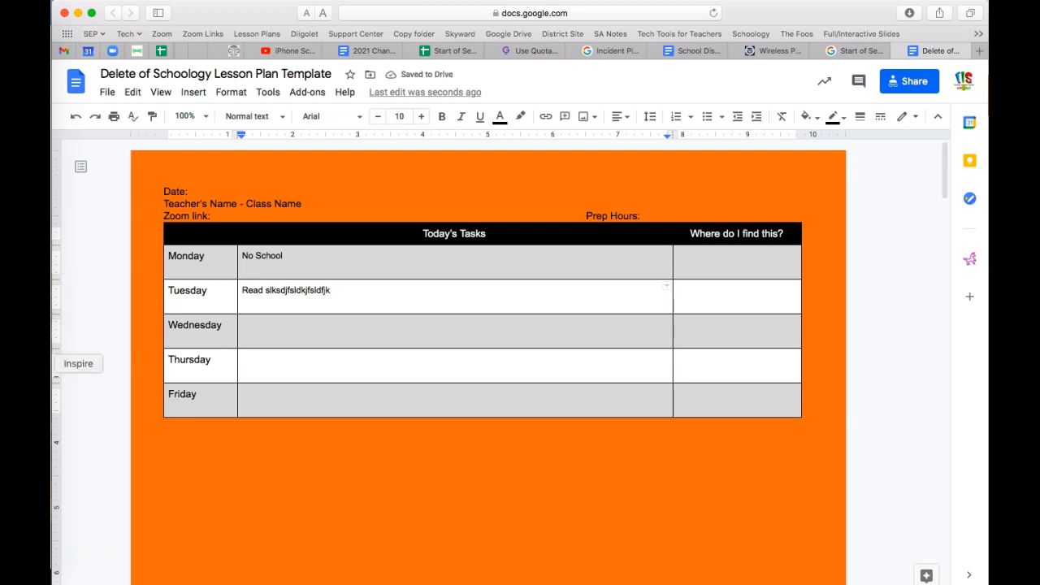
# Step: Switch back to Schoology and reload the course materials page
pyautogui.click(37, 394)
pyautogui.click(109, 43)
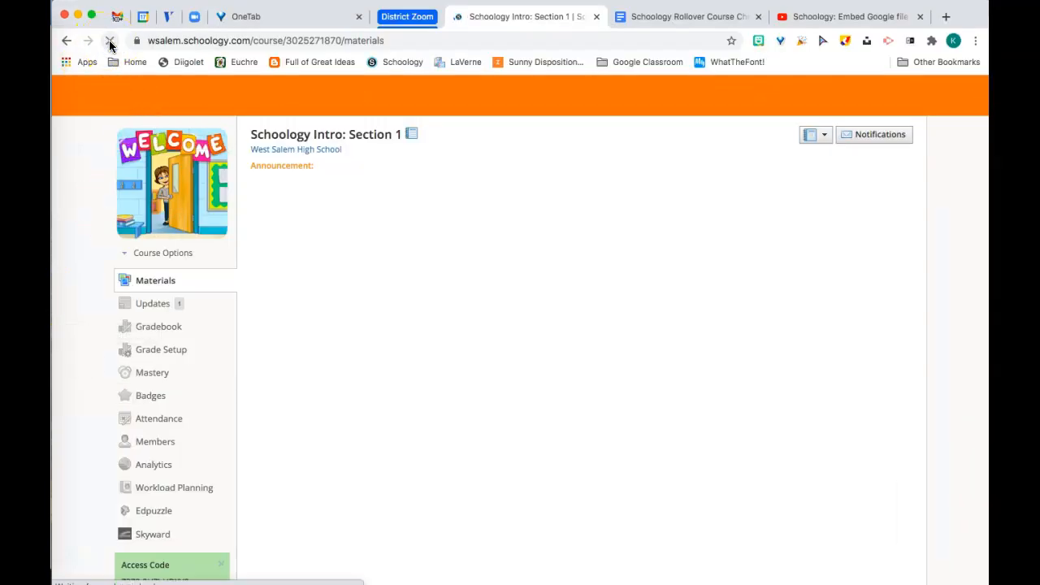